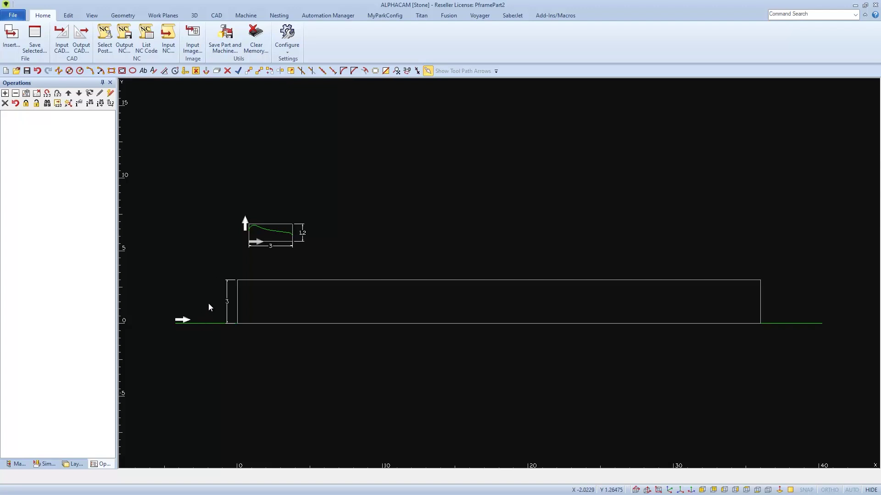
Start a profiled-sides Cut Shape operation on selected geometries and set Material Top to 0.75
scroll(183, 277, "up", 3)
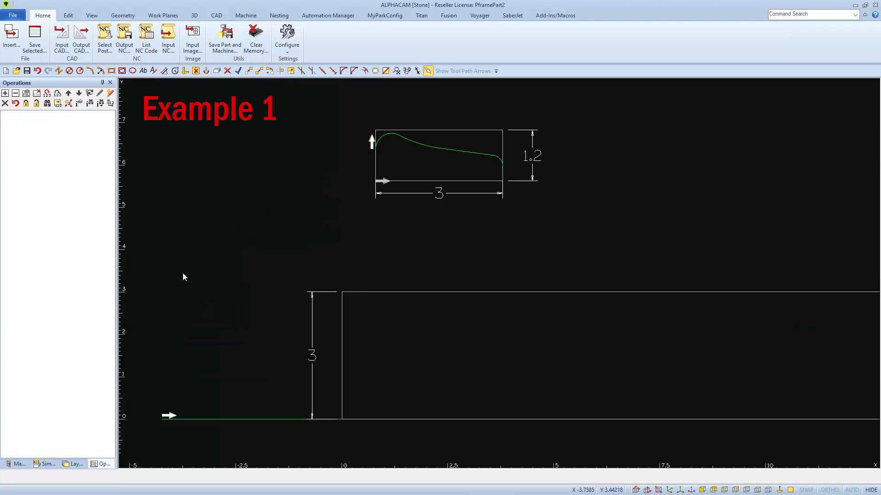
left_click(374, 149)
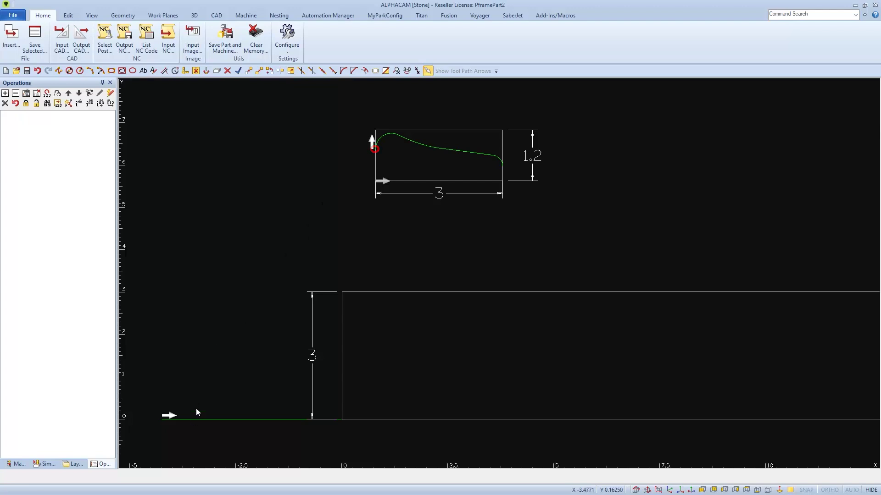
left_click(246, 16)
left_click(129, 37)
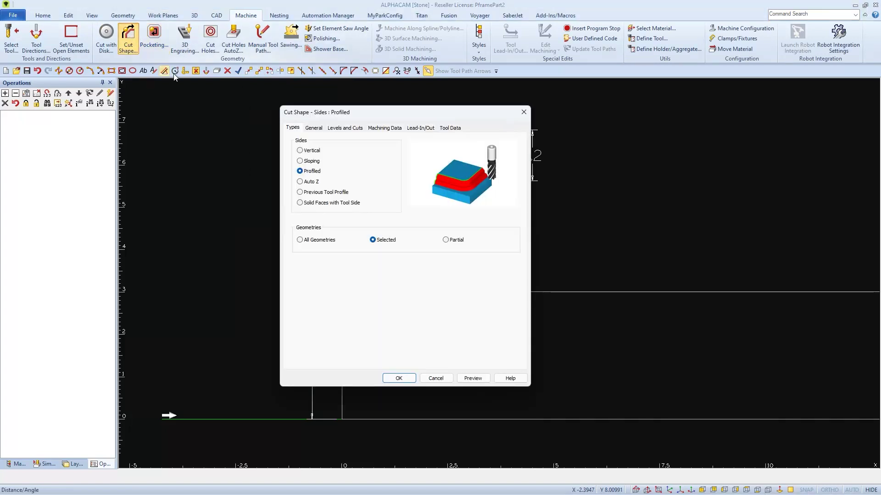
left_click(313, 128)
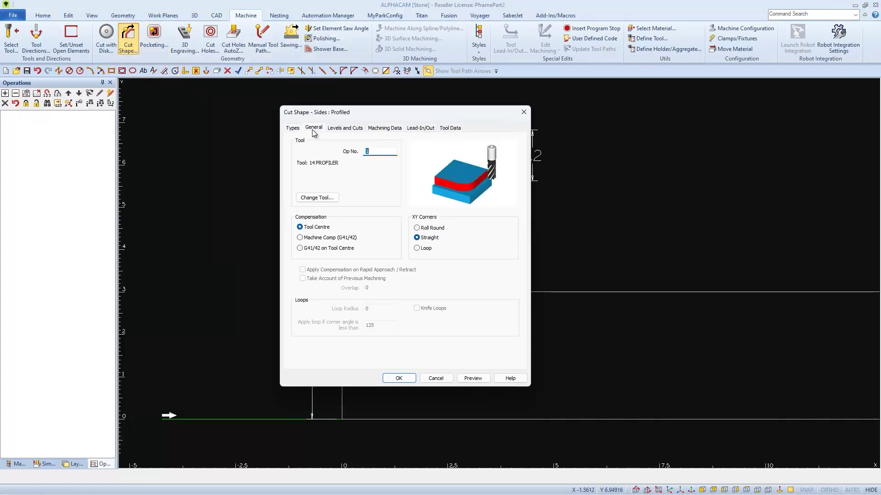
left_click(340, 129)
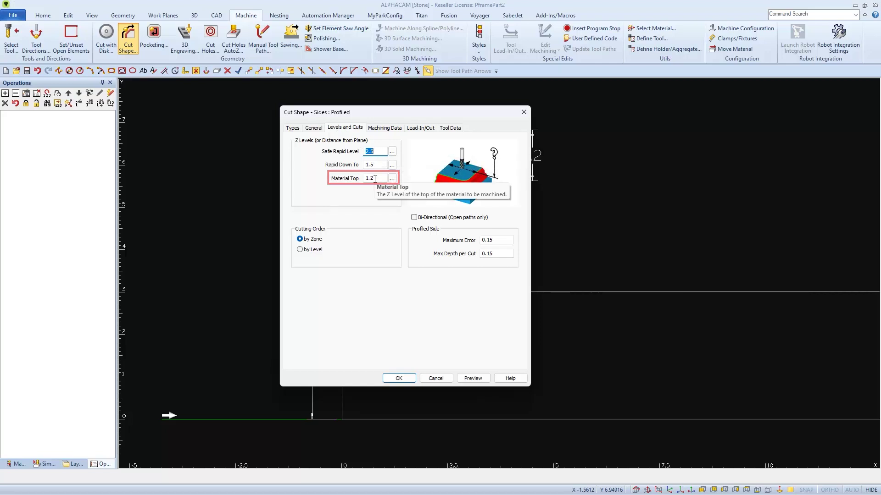
mouse_move(376, 112)
left_mouse_down()
mouse_move(529, 132)
mouse_move(656, 101)
left_mouse_up()
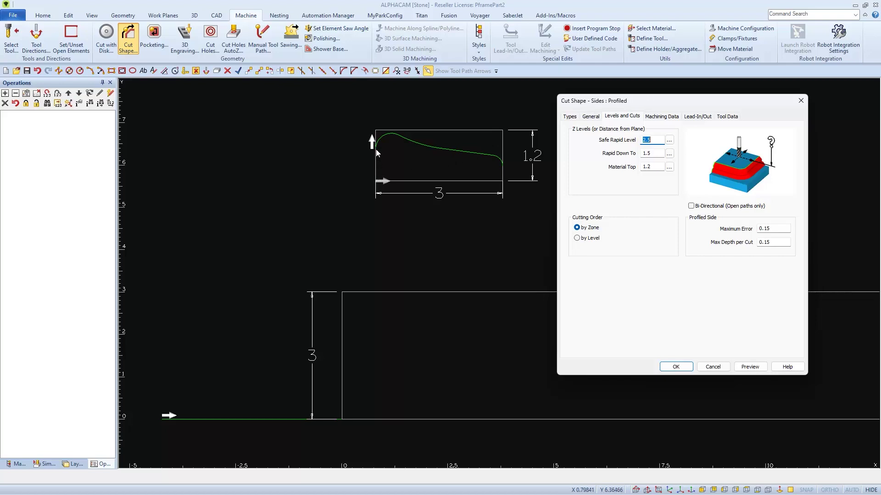
left_click(650, 166)
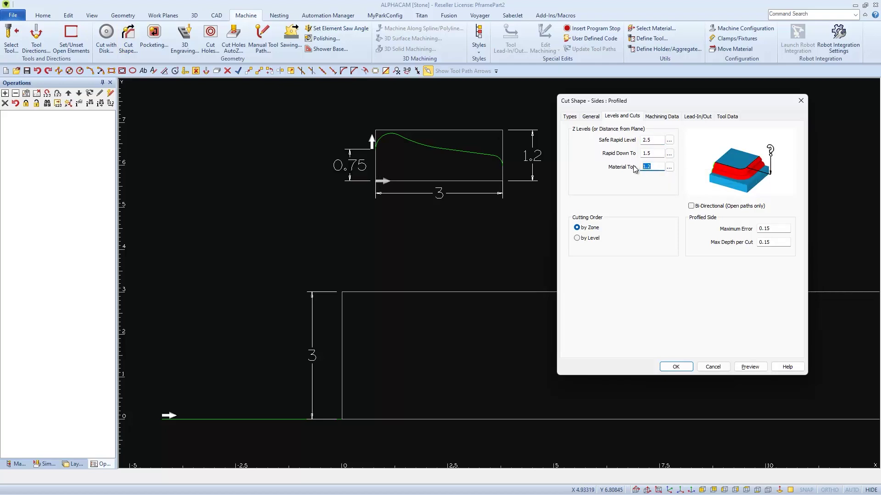
type(".75")
Cut the green line along the slab's lower edge, using the moulding curve as side profile referenced at its left endpoint
left_click(666, 118)
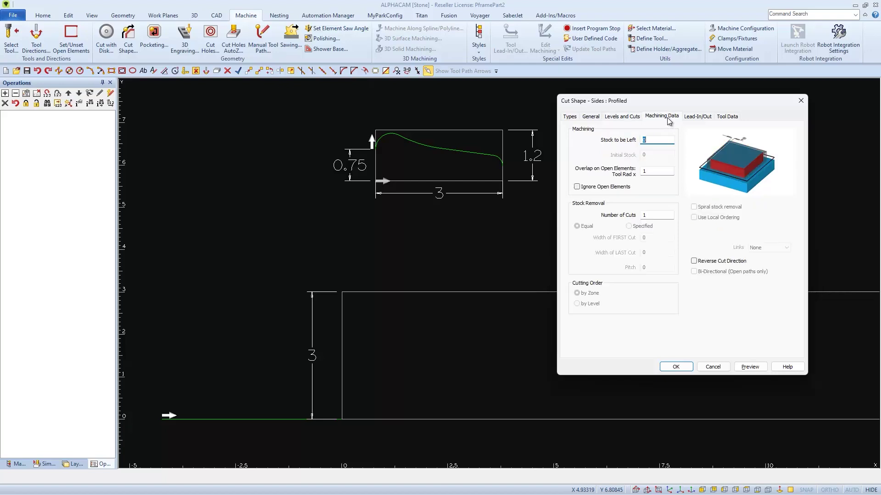
left_click(695, 117)
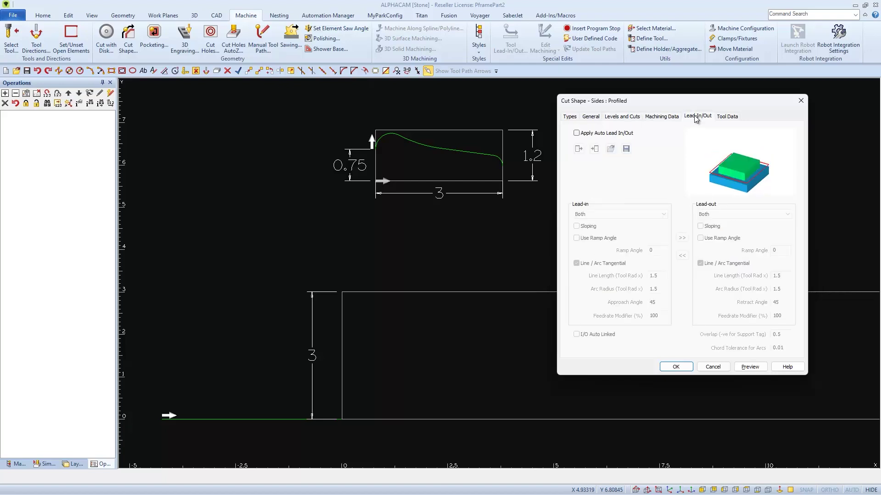
left_click(725, 120)
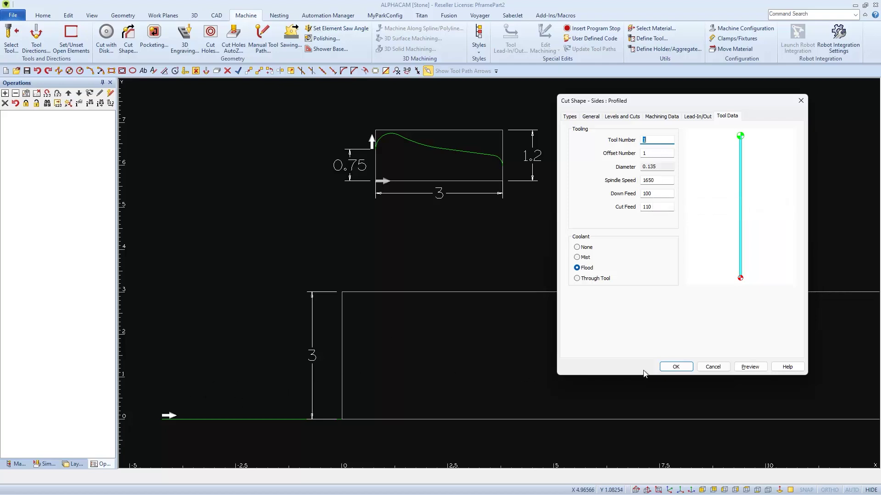
left_click(676, 368)
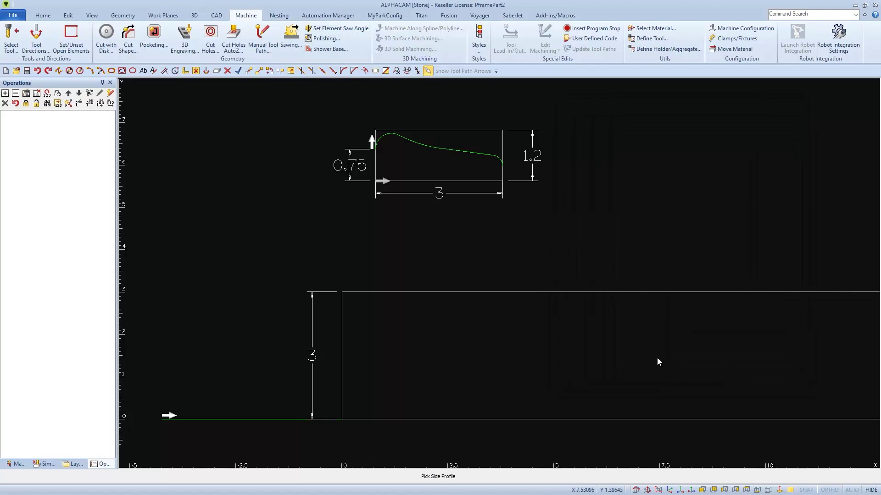
left_click(448, 153)
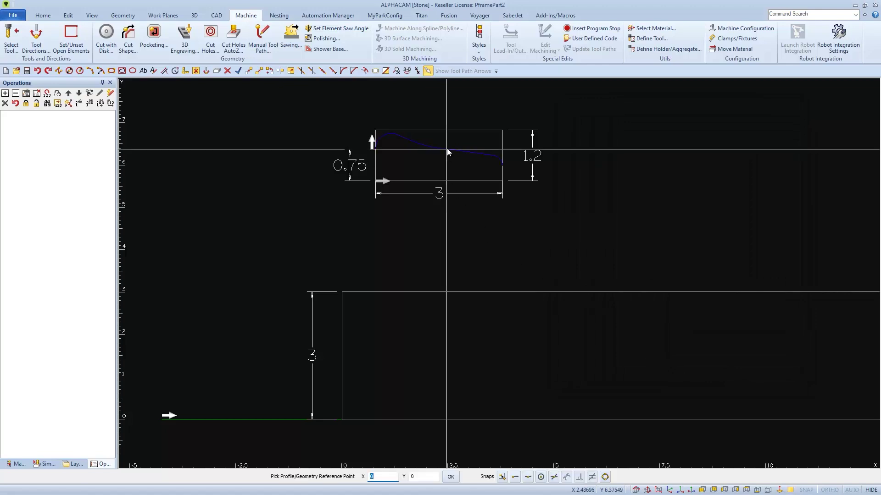
key("e")
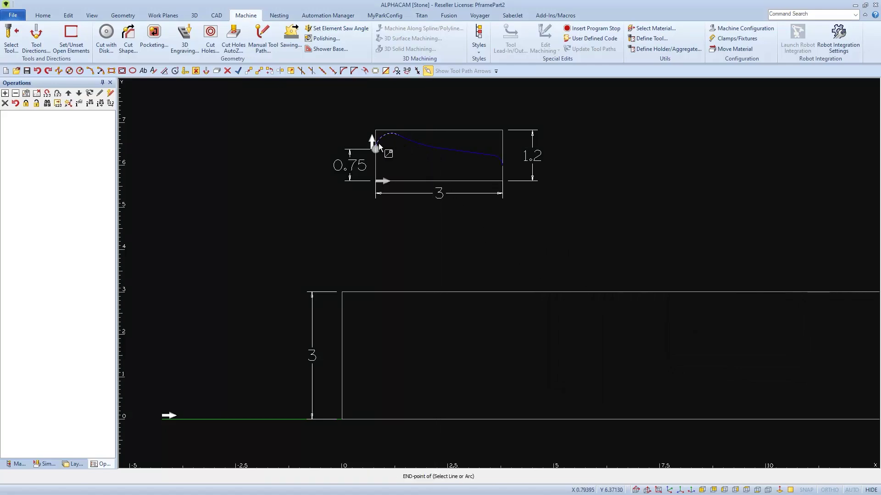
left_click(376, 147)
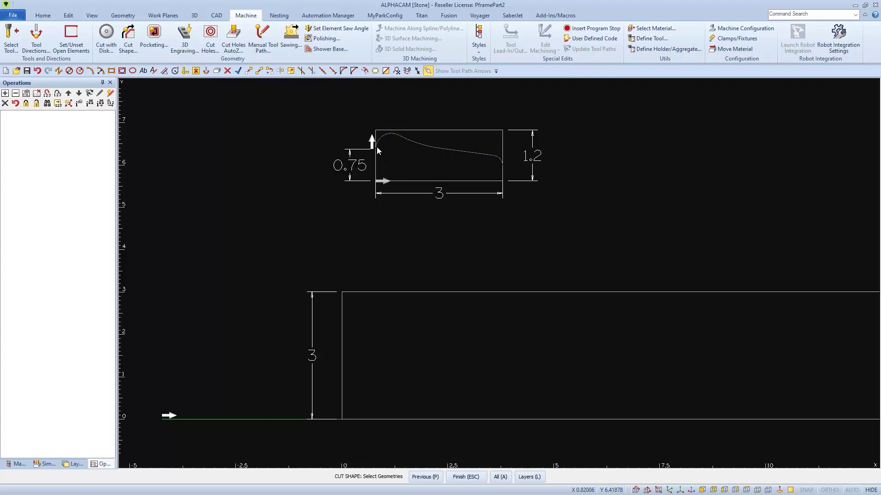
left_click(240, 419)
key("Escape")
Run the solid simulation of the profiled cut at maximum speed in isometric view, and exit the simulation
key("ctrl+i")
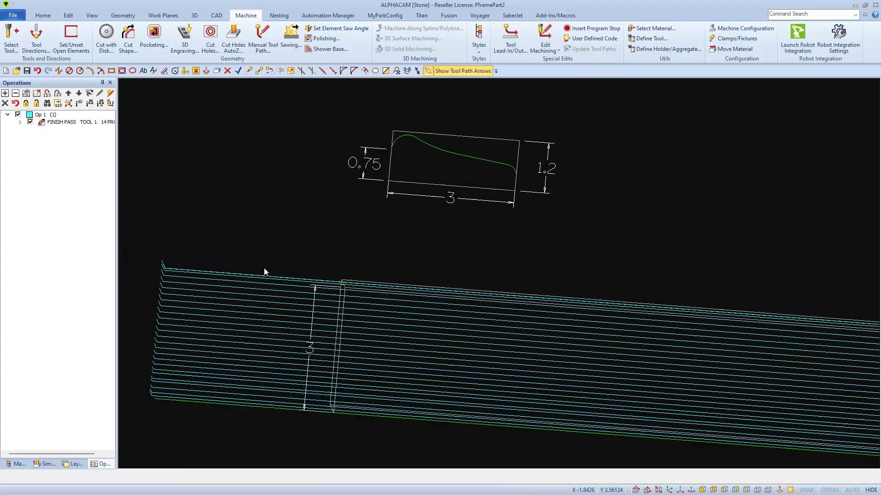
left_click(43, 464)
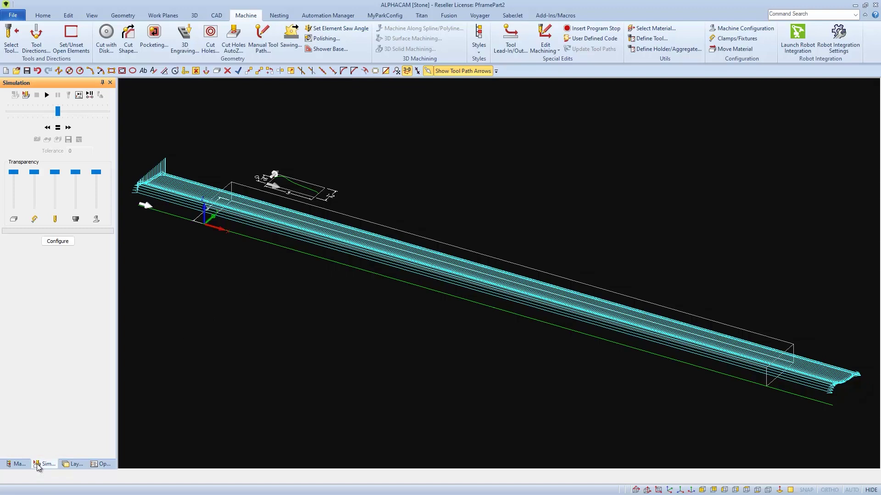
left_click(47, 95)
left_click(47, 95)
left_click_drag(58, 113, 102, 111)
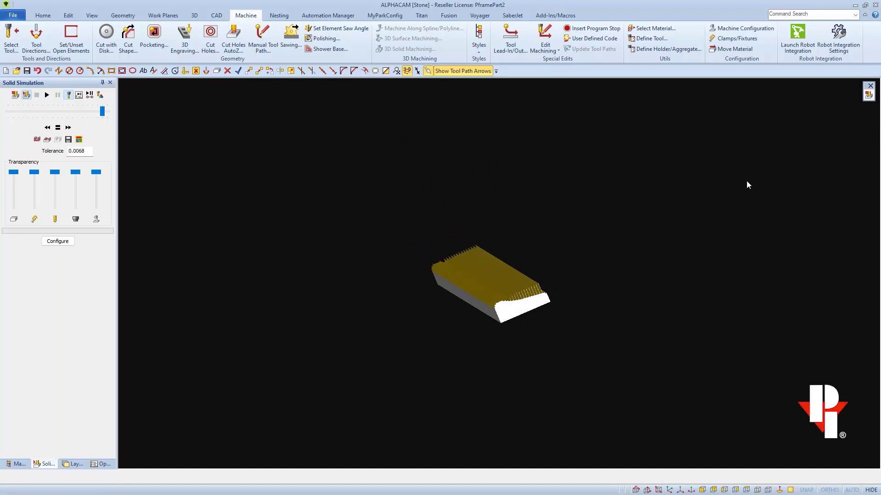
left_click(868, 95)
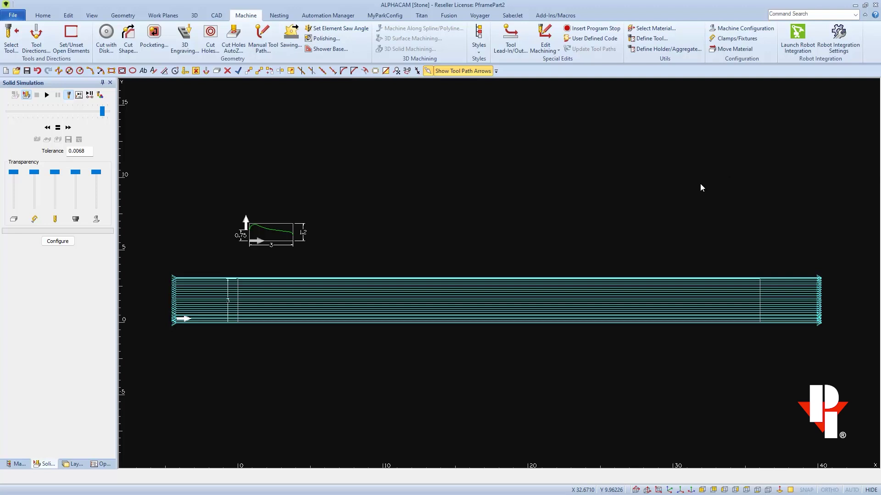
Delete operation Op 1 from the operations list
left_click(103, 464)
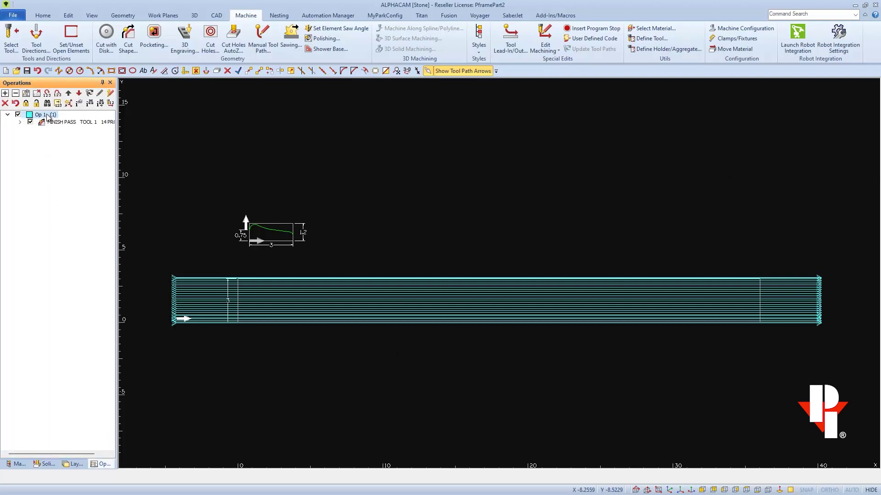
left_click(8, 105)
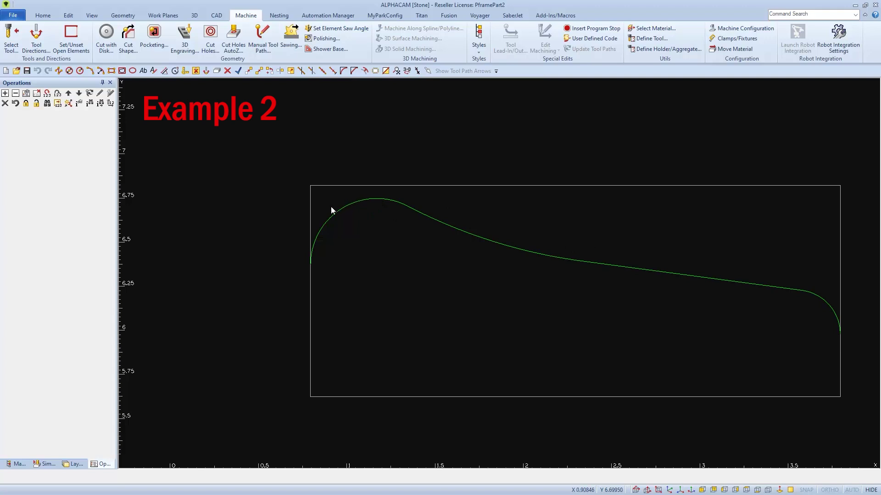
Break the moulding curve individually at the highest quadrant point of its left arc
left_click(70, 15)
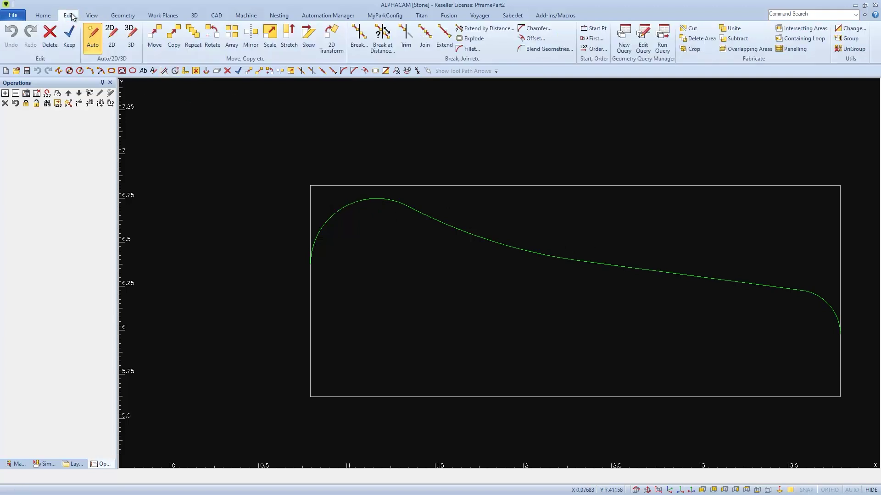
left_click(358, 34)
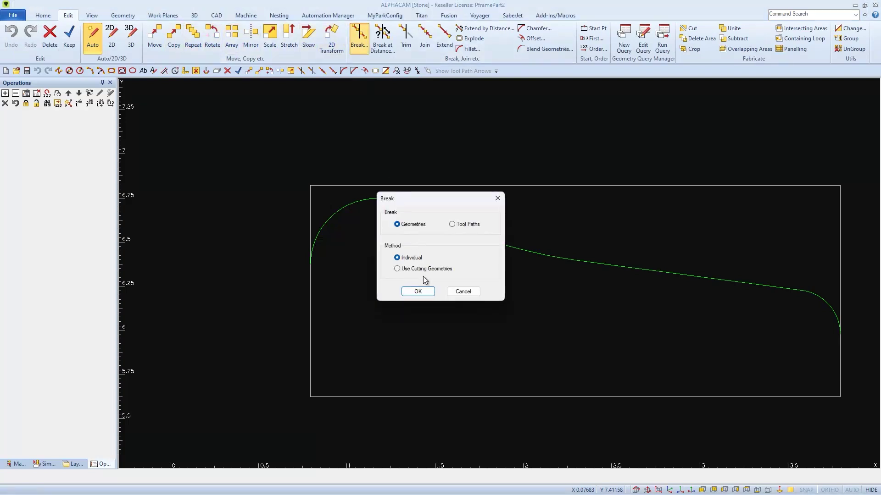
left_click(419, 292)
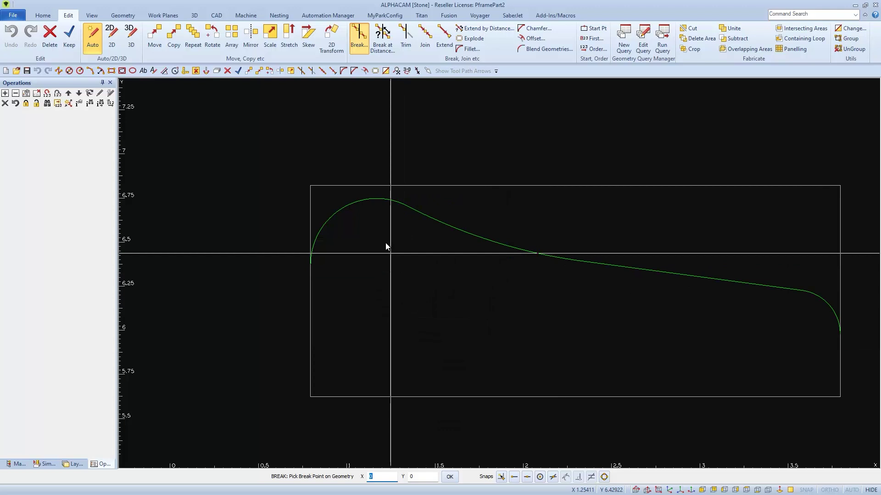
key("q")
left_click(376, 198)
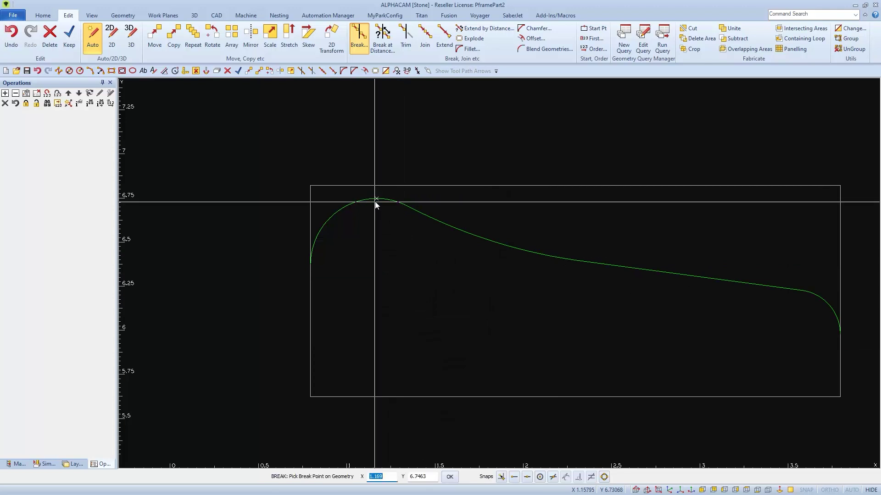
right_click(376, 239)
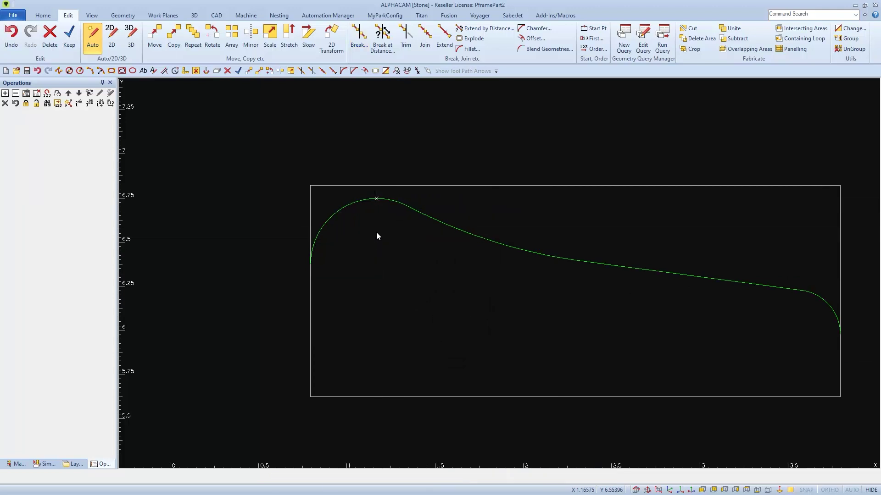
Measure the distance from the profile rectangle's upper-left corner to the break point at the curve's peak
left_click(164, 72)
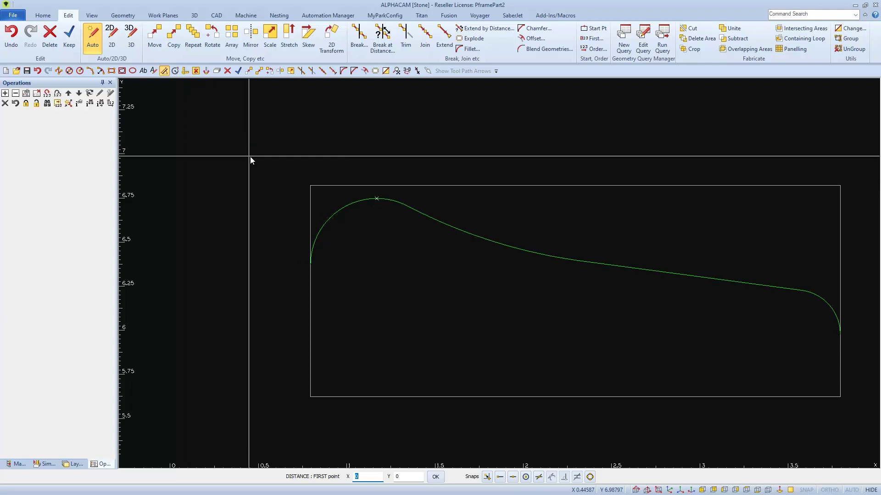
left_click(311, 188)
key("e")
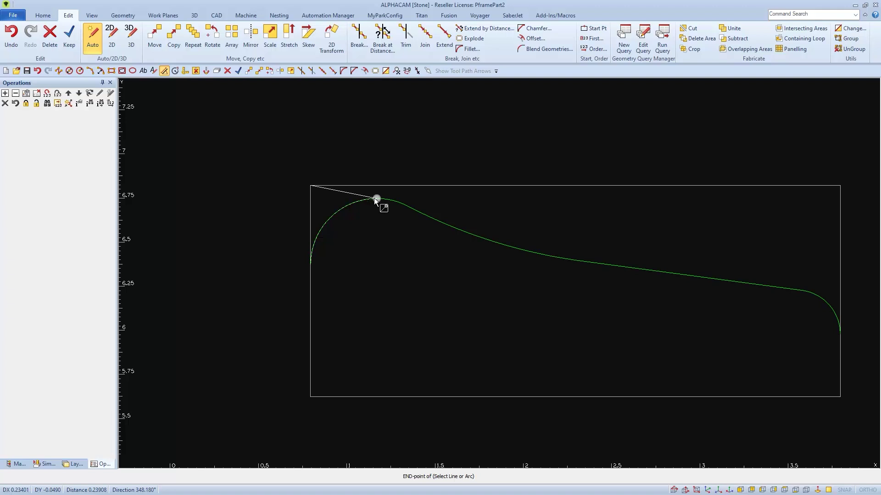
left_click(376, 198)
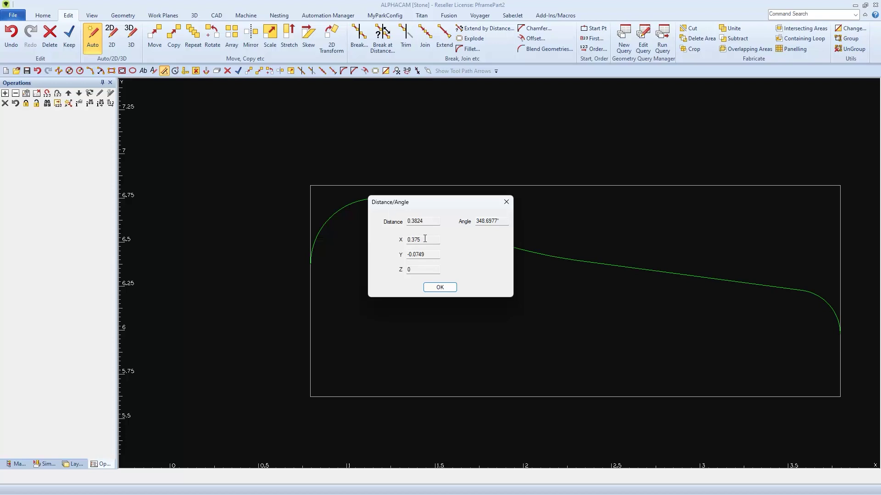
double_click(407, 238)
left_click(437, 289)
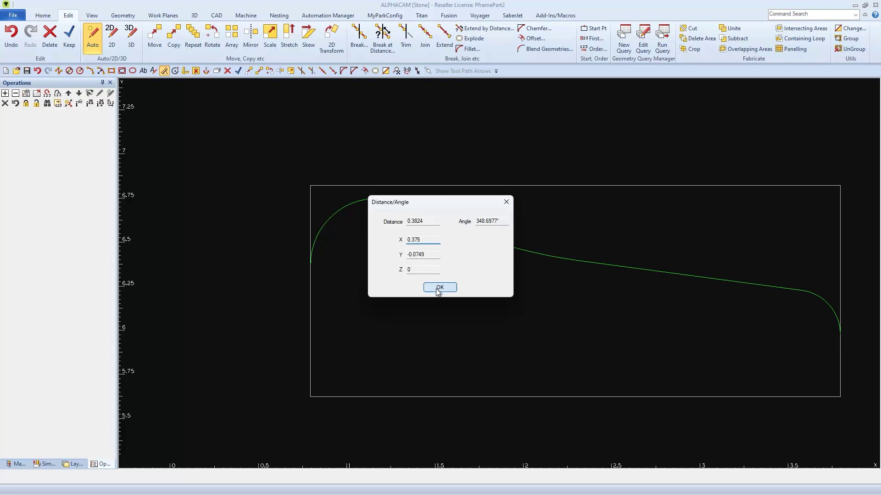
Offset the green line on the slab's lower edge by 0.375 upward into the slab as geometry
scroll(253, 299, "down", 10)
scroll(200, 321, "up", 2)
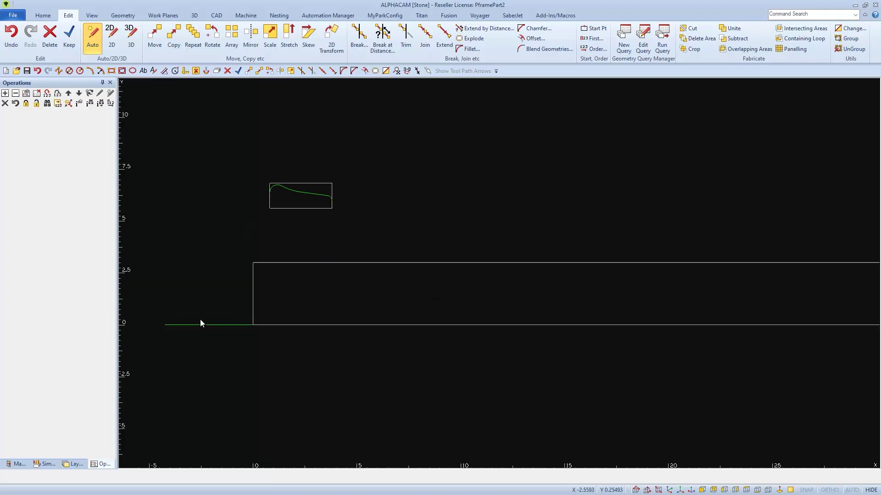
scroll(200, 321, "up", 2)
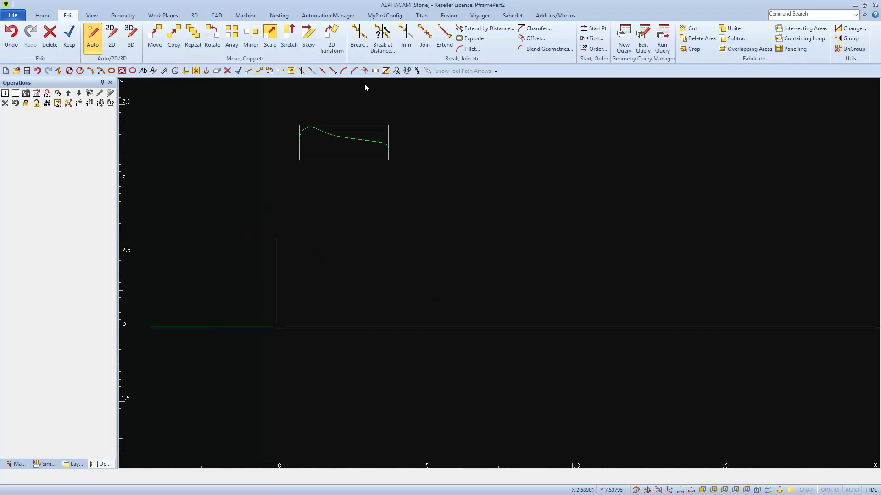
left_click(364, 71)
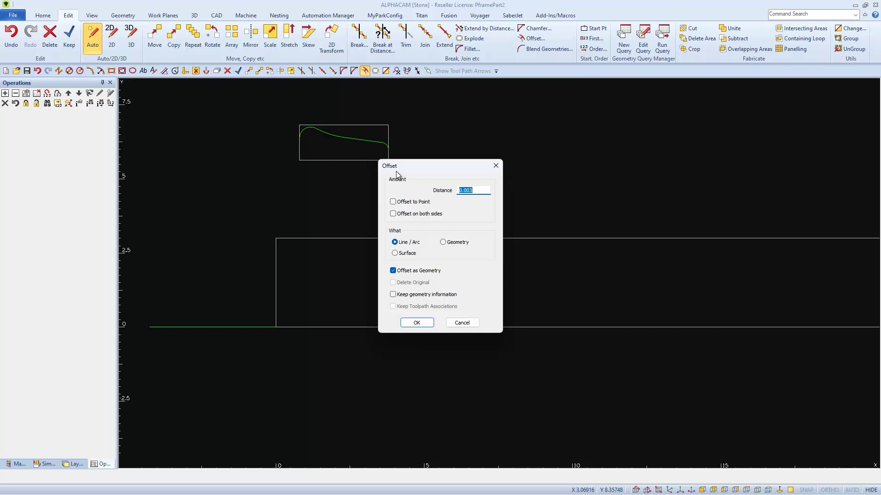
type(".375")
left_click(416, 323)
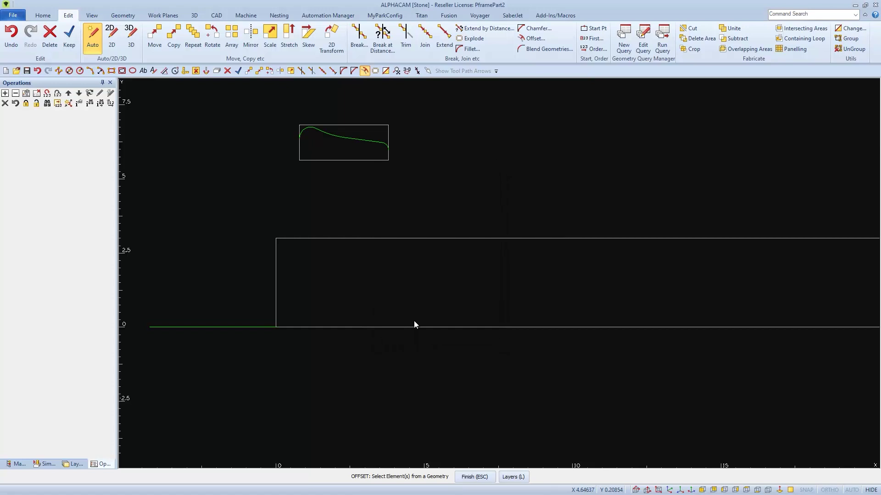
left_click(251, 327)
left_click(241, 304)
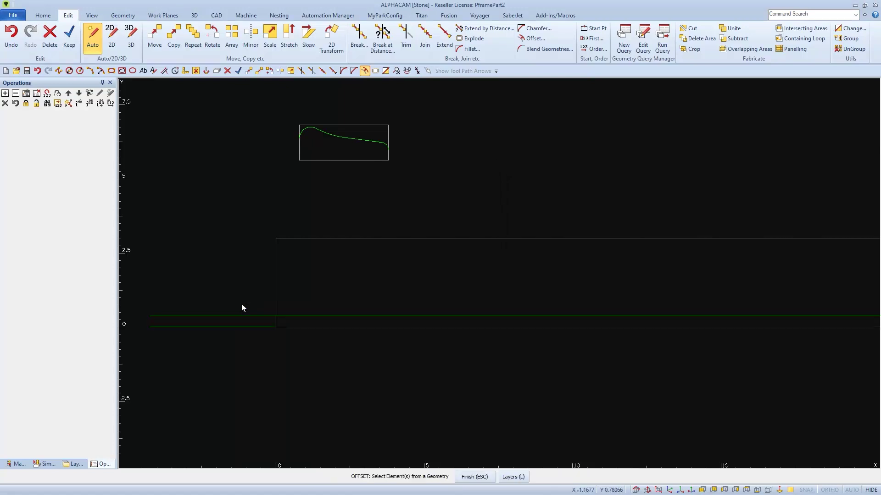
Delete the original green line on the slab's lower edge
key("Delete")
left_click(238, 327)
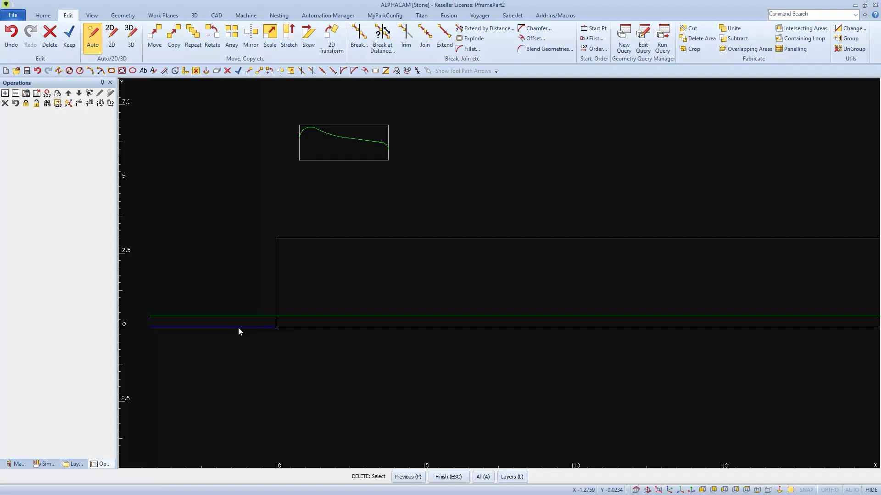
key("Escape")
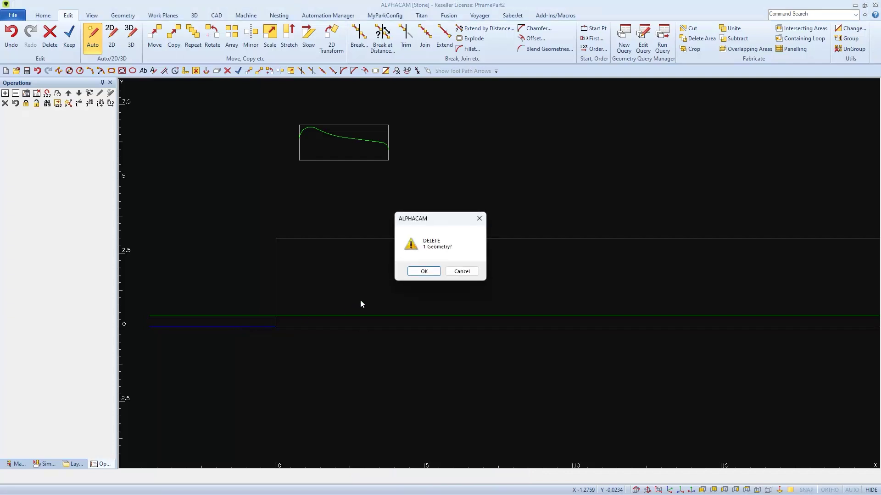
left_click(424, 271)
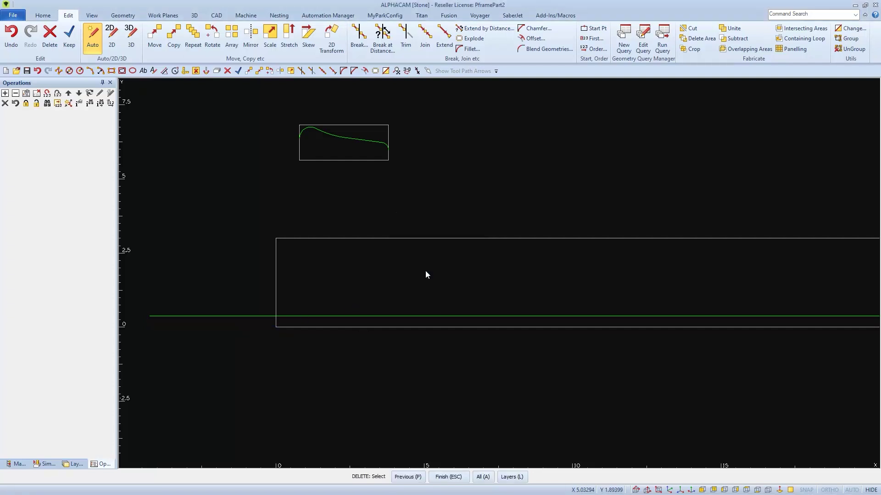
Offset the remaining green drive line by .003 both upward and downward as geometry
scroll(266, 318, "up", 6)
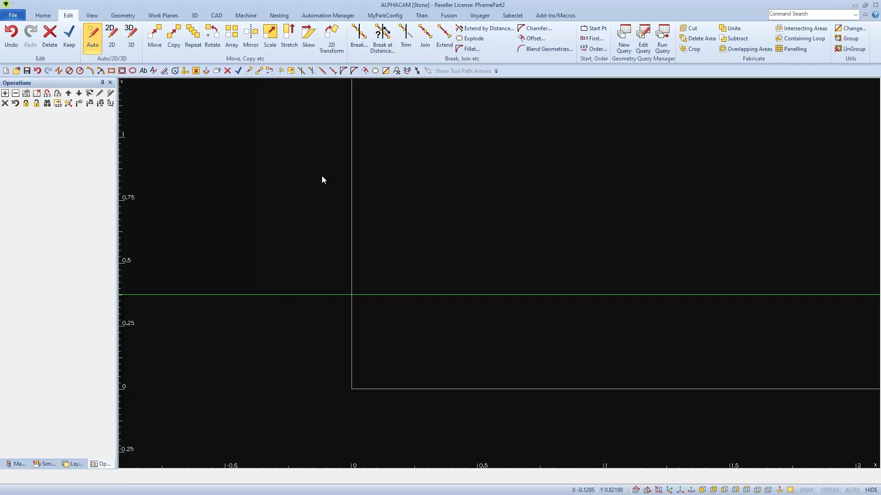
left_click(365, 71)
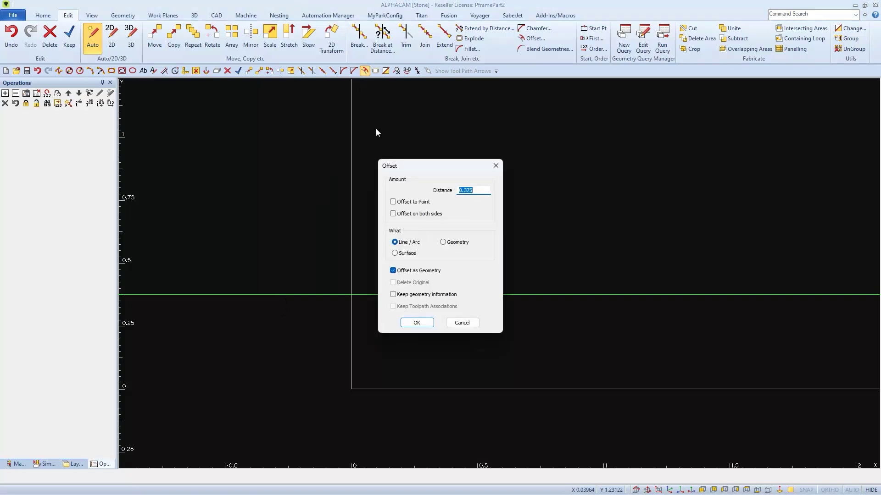
type(".003")
left_click(418, 323)
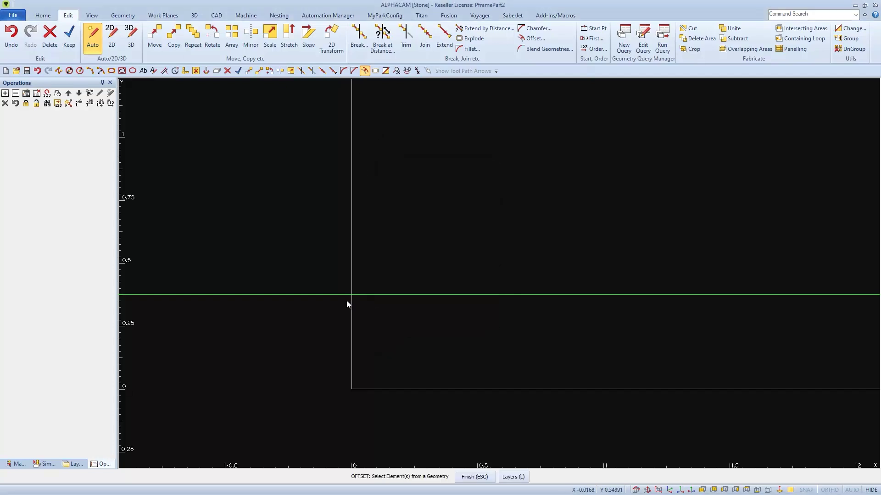
left_click(307, 264)
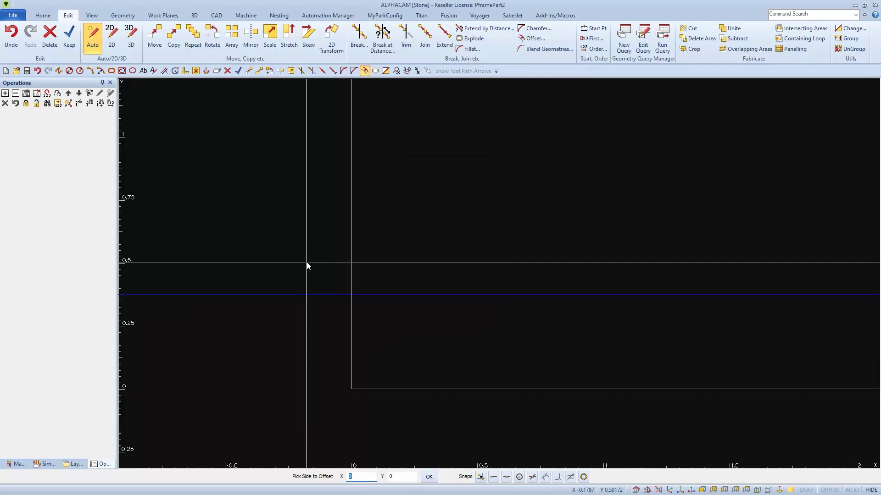
left_click(306, 262)
scroll(311, 293, "up", 5)
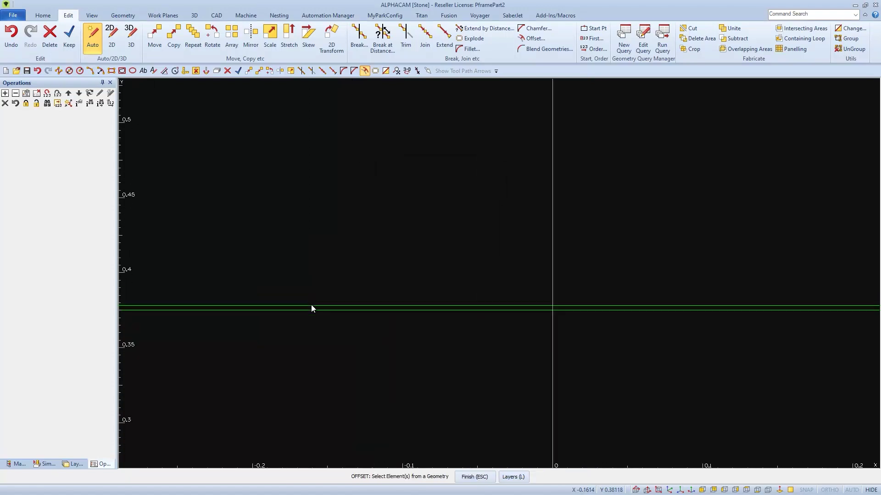
left_click(313, 310)
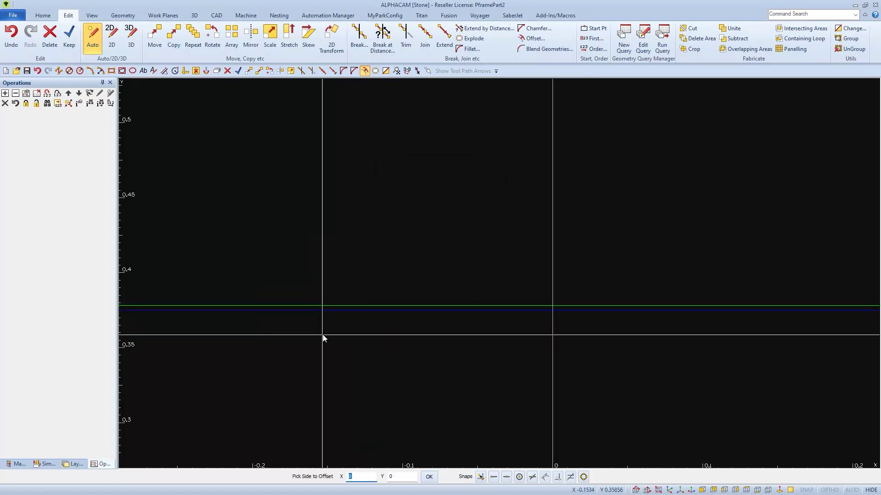
left_click(322, 335)
Delete the middle drive line between the two closely spaced offset lines
key("Delete")
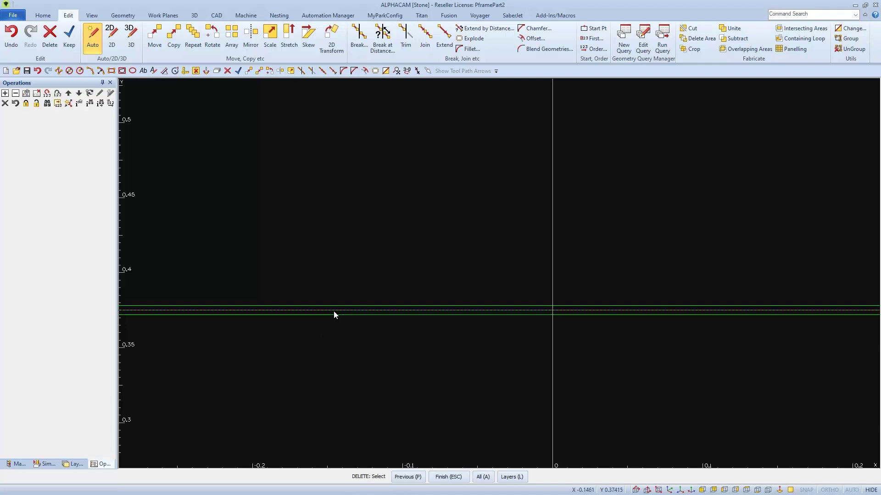
left_click(335, 310)
key("Escape")
left_click(423, 273)
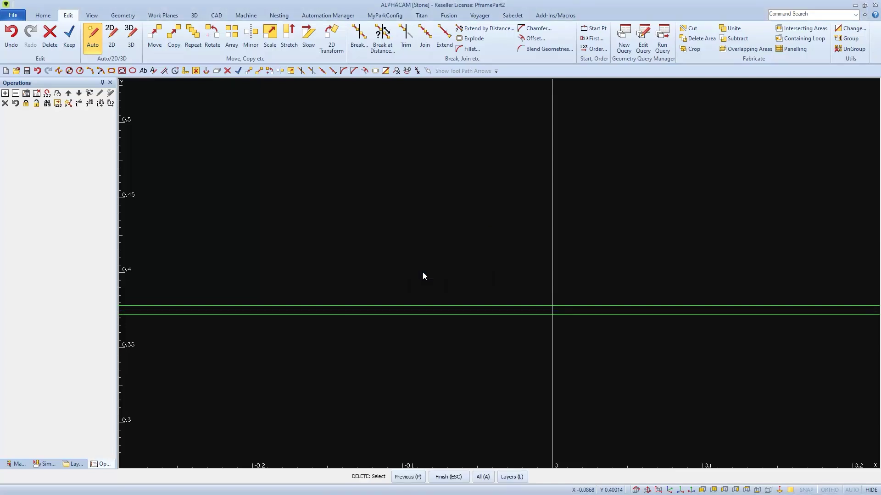
scroll(423, 272, "down", 10)
scroll(260, 222, "down", 2)
middle_click_drag(316, 270, 379, 405)
key("Escape")
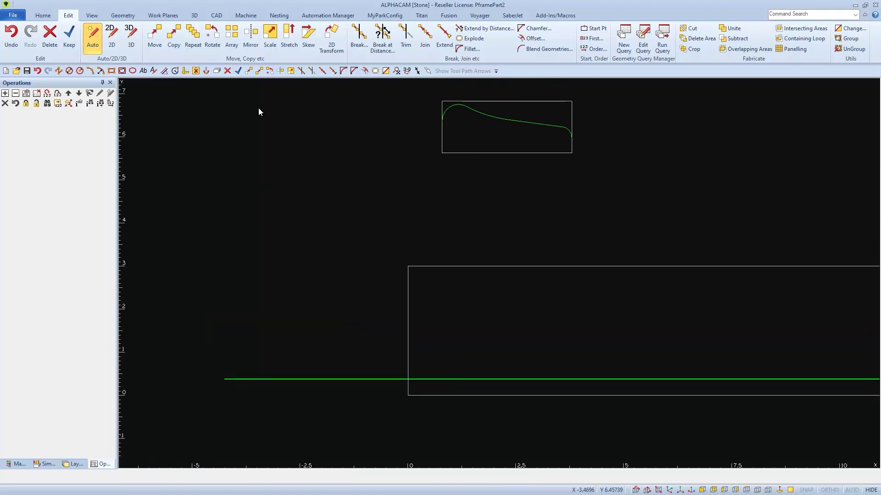
Set the tool directions for open geometries to Reverse and Left, keeping the settings dialog clear of the moulding profile
left_click(246, 15)
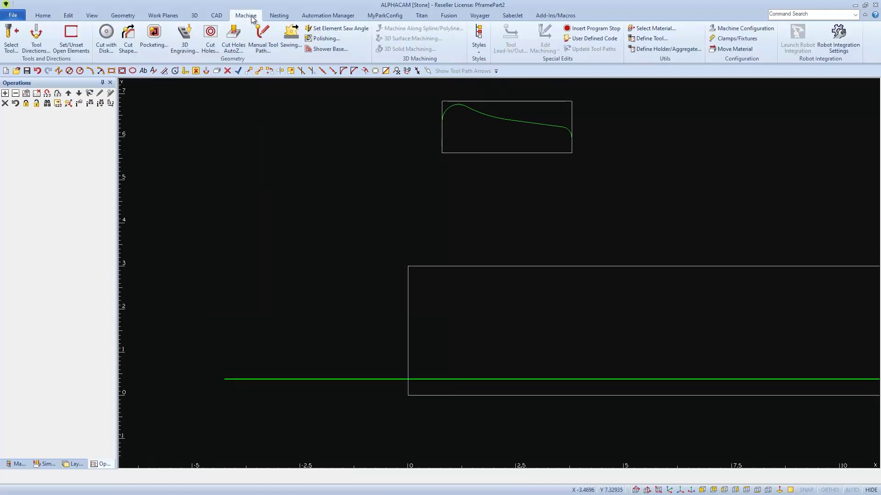
left_click(36, 39)
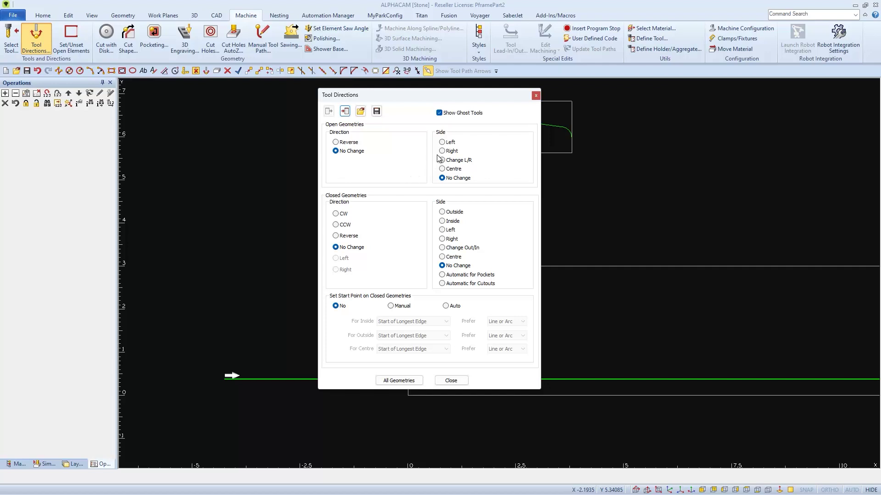
left_click(442, 142)
left_click(336, 142)
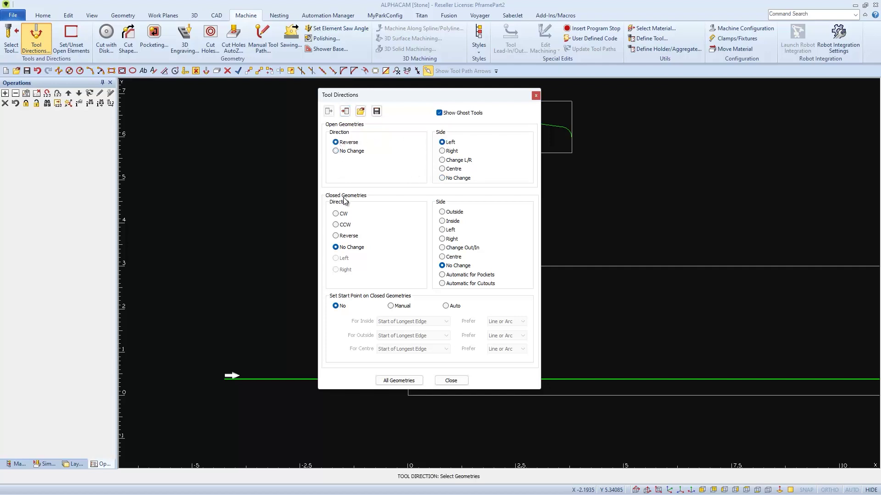
left_click_drag(396, 95, 698, 110)
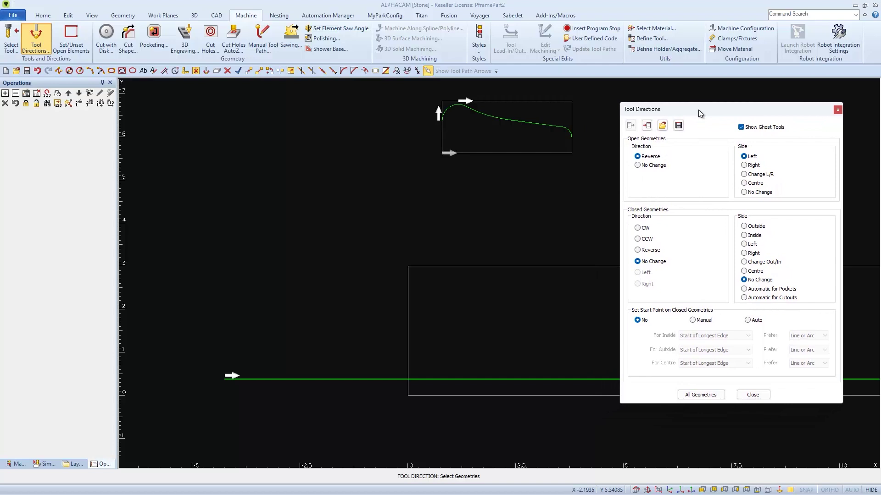
Check the tool directions of the moulding curve's right portion and of the two drive lines
left_click(495, 117)
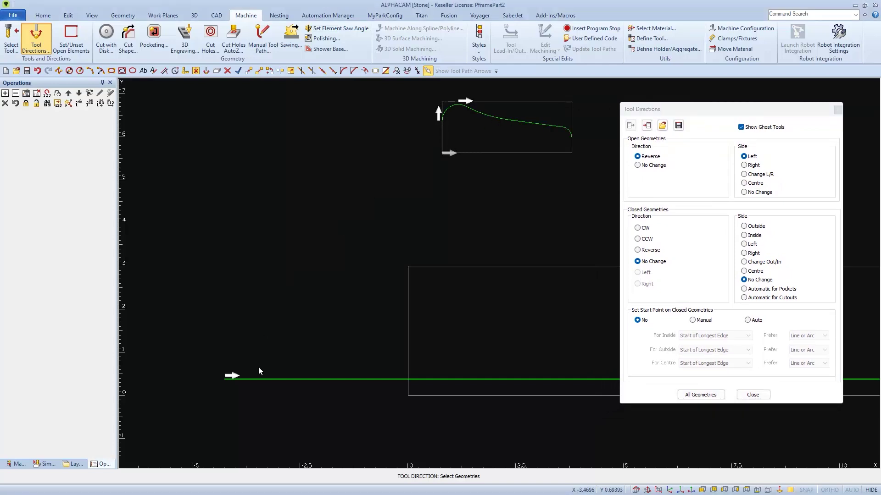
scroll(258, 372, "up", 5)
middle_click_drag(258, 380, 563, 309)
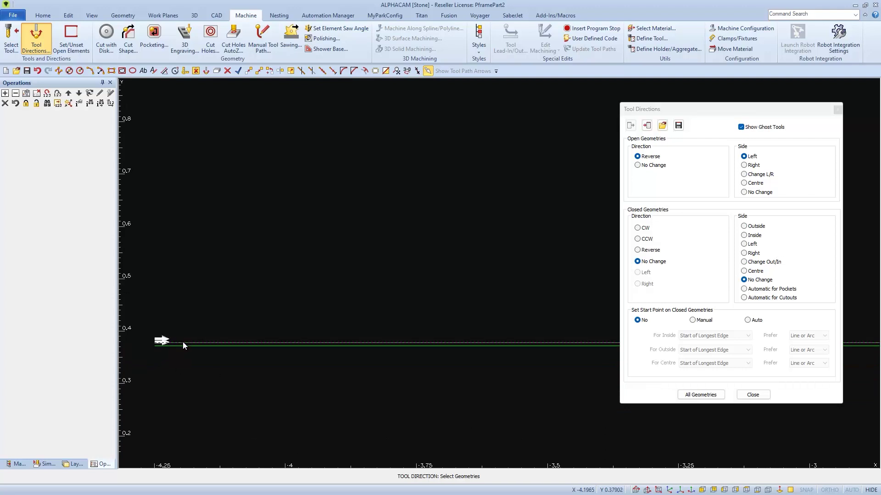
scroll(182, 344, "down", 5)
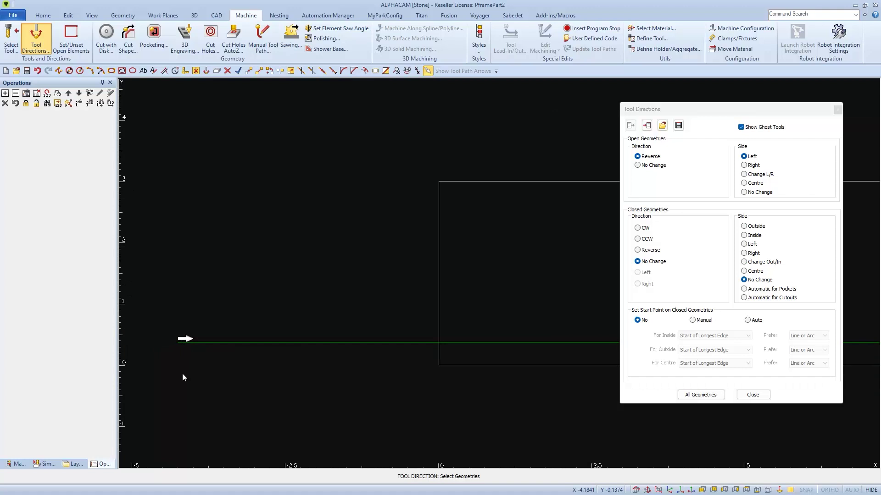
scroll(182, 378, "down", 3)
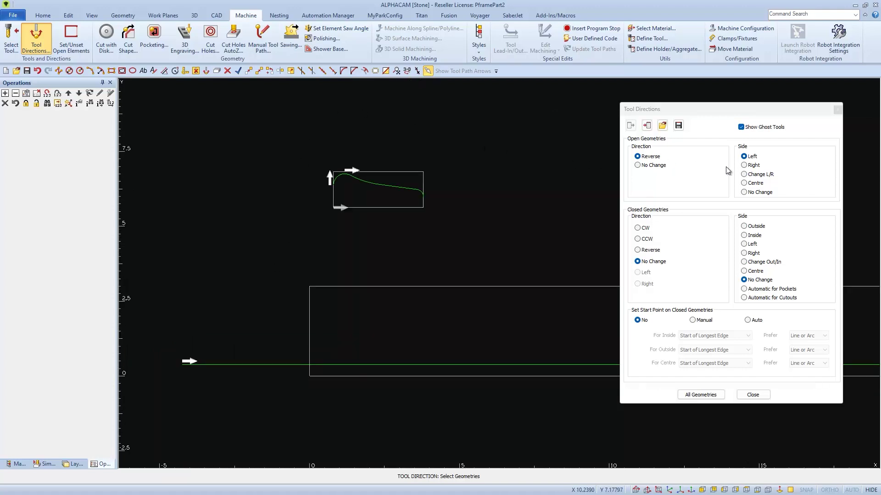
Reverse the moulding curve's left arc and the lower drive line, with their tool side set to Right
left_click(744, 166)
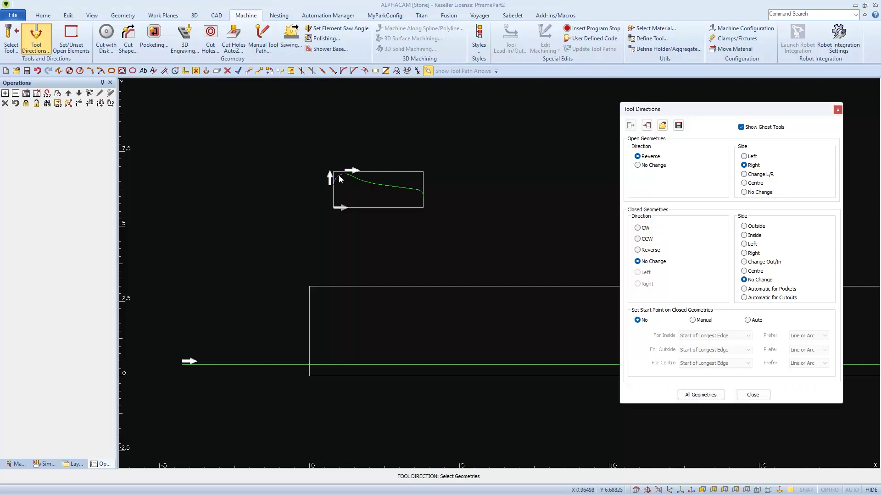
left_click(339, 177)
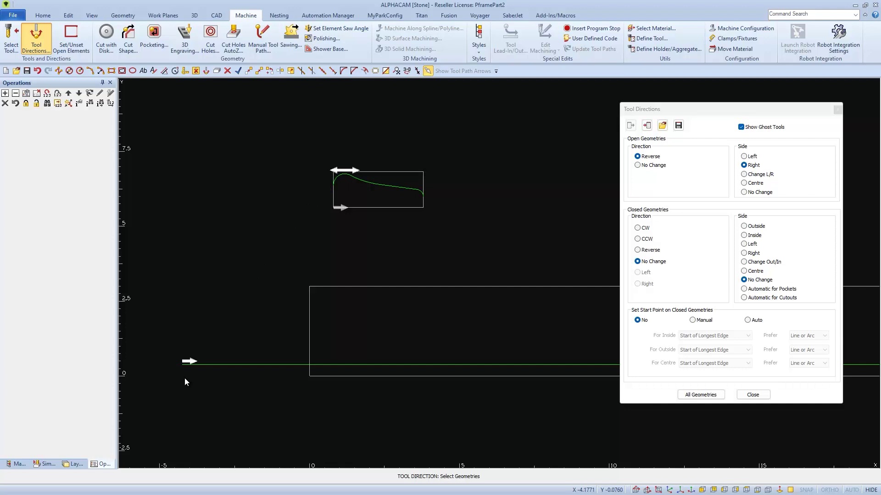
scroll(184, 378, "up", 8)
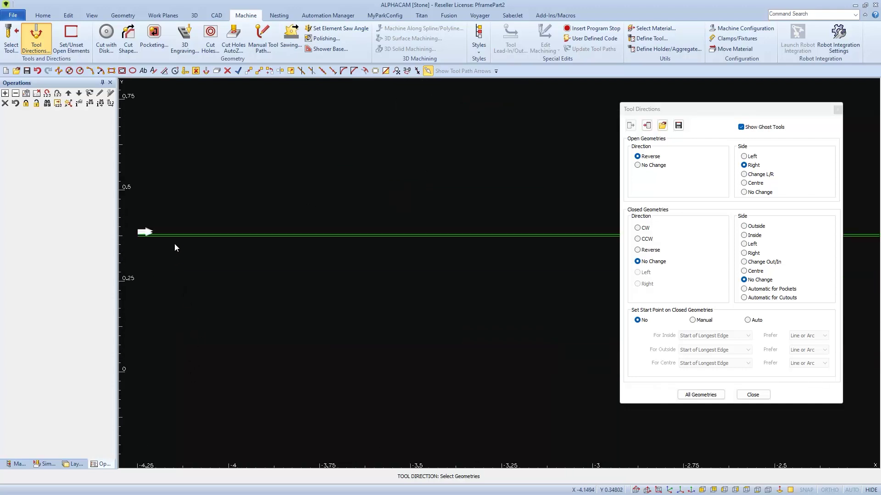
left_click(176, 241)
left_click(753, 395)
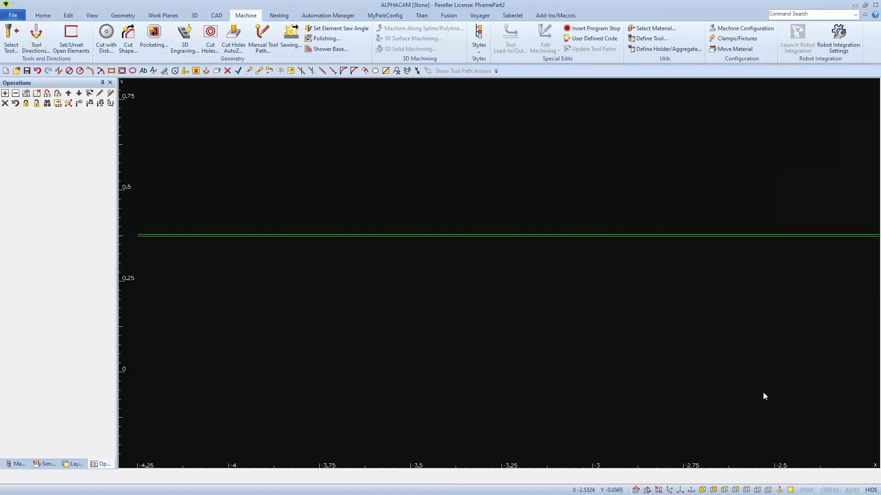
Measure the distance from the profile rectangle's lower-left corner to the break point at the curve's peak
scroll(250, 230, "up", 10)
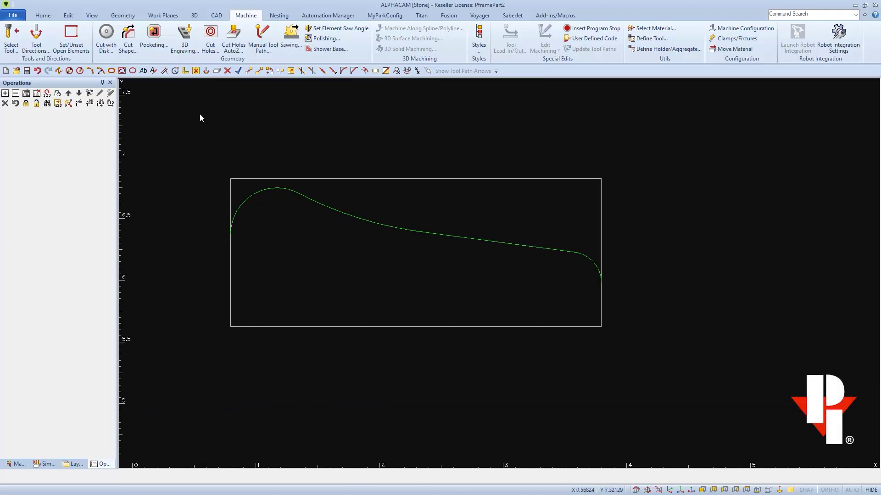
left_click(163, 70)
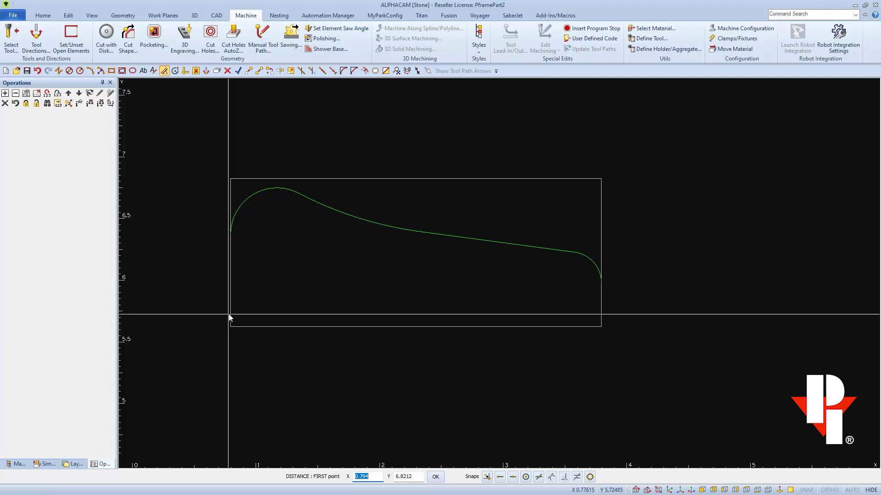
key("e")
left_click(235, 326)
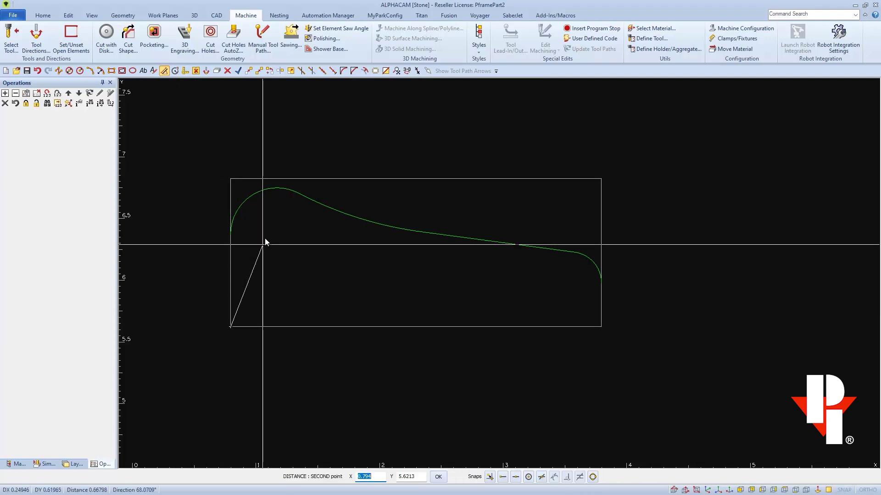
left_click(276, 188)
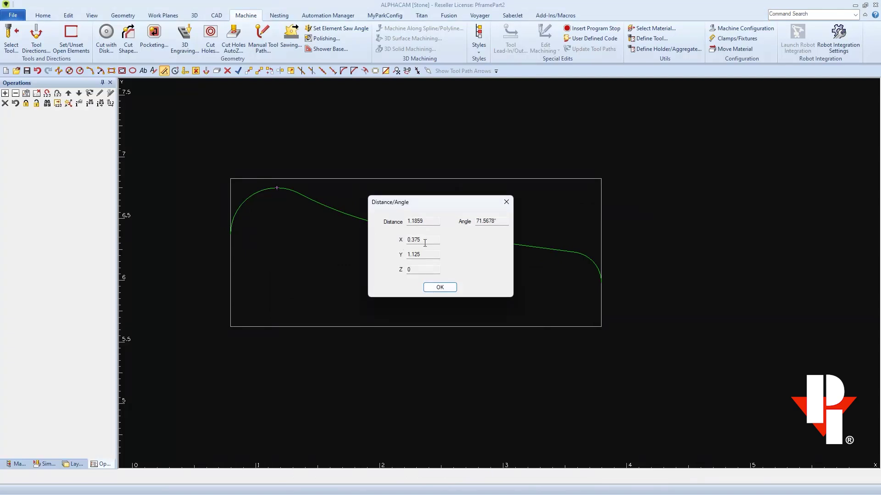
double_click(422, 253)
left_click(439, 287)
Start a Cut Shape operation with profiled sides on selected geometries and set its Material Top to 1.125
left_click(130, 36)
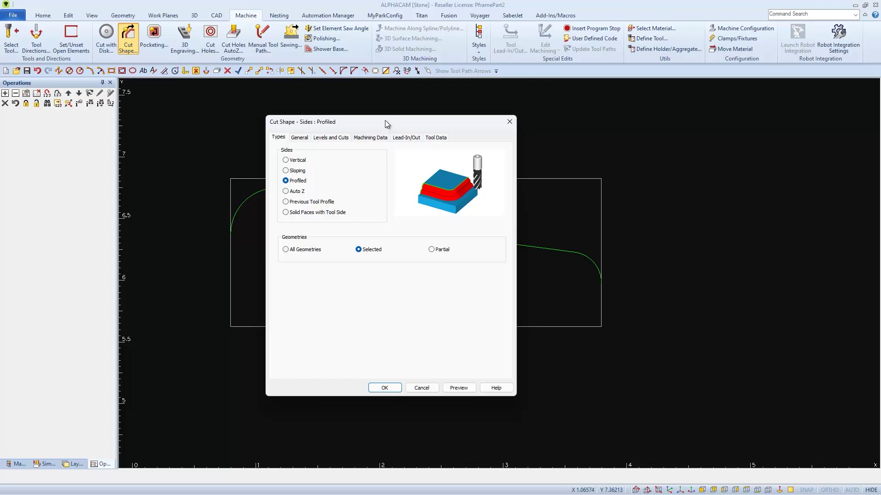
left_click_drag(384, 120, 726, 127)
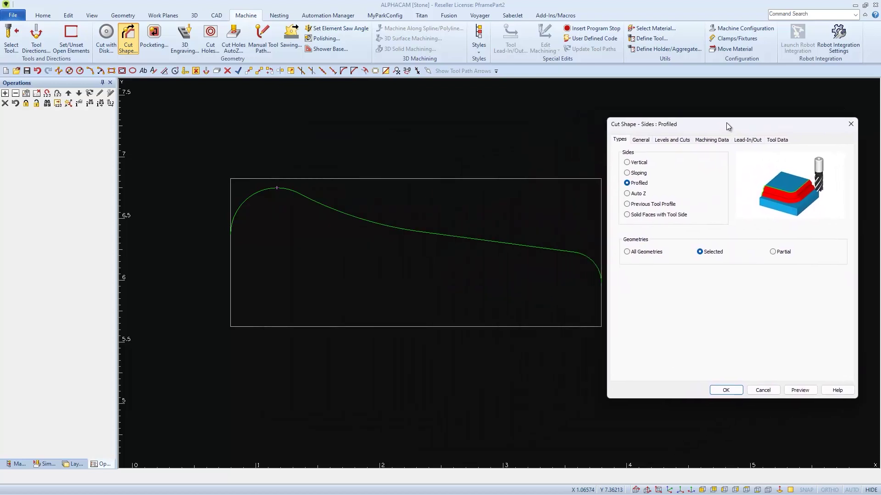
left_click(642, 140)
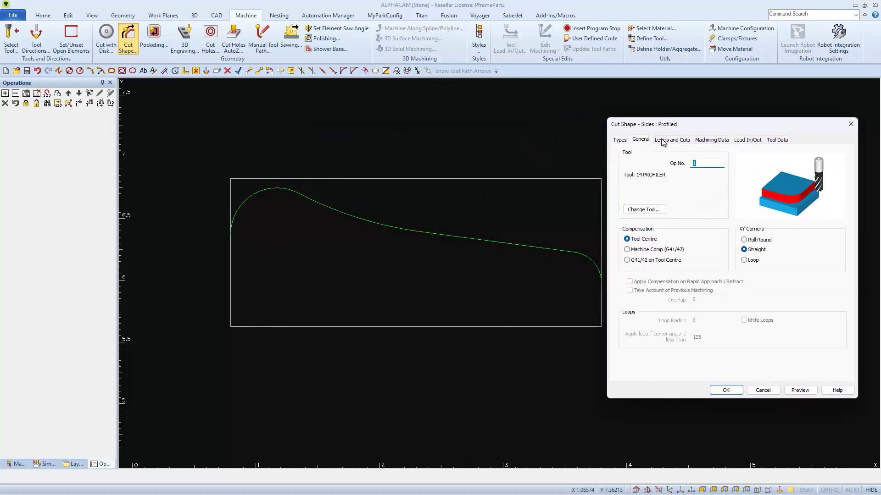
left_click(664, 139)
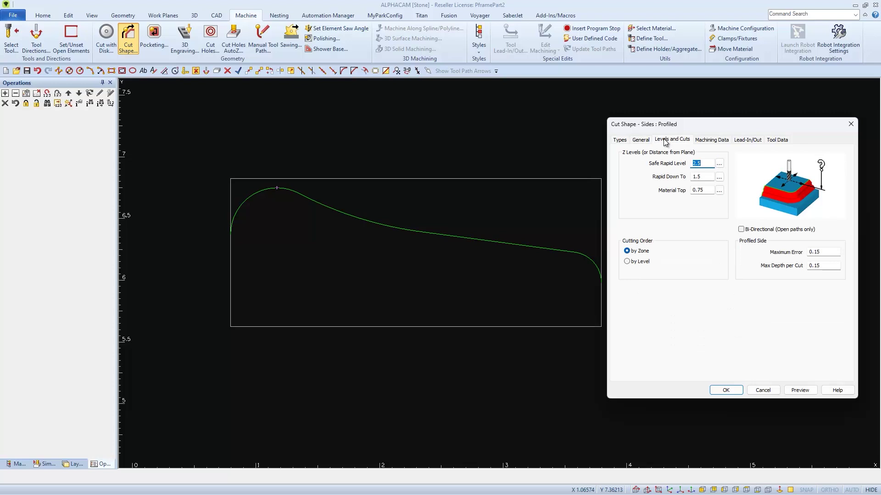
left_click(707, 190)
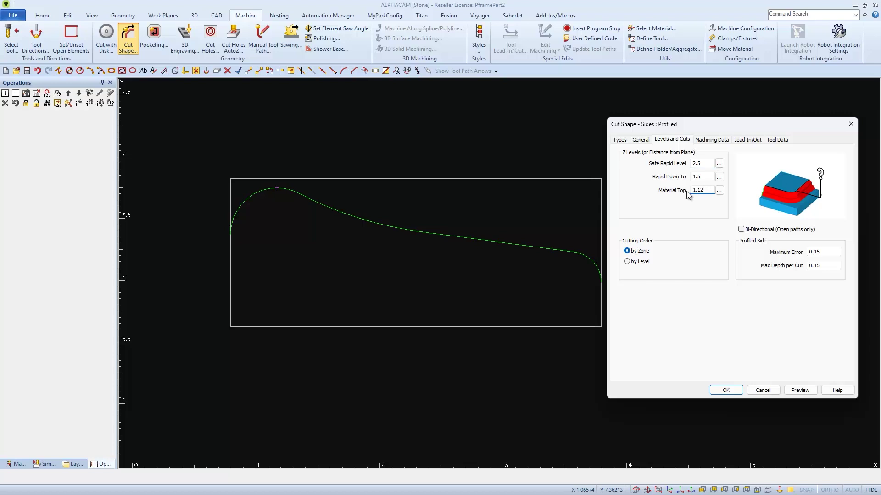
Raise the Cut Shape's Material Top by .03 to 1.155 and accept the operation settings
left_click(720, 140)
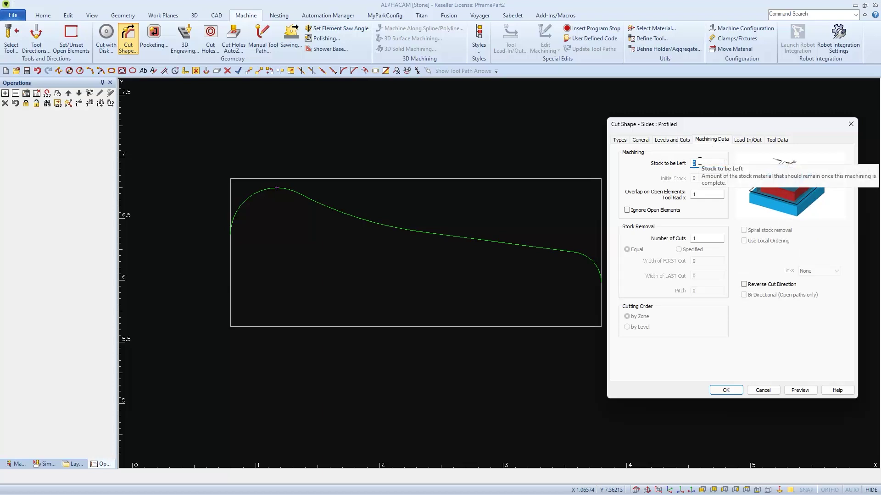
left_click(672, 140)
left_click(706, 190)
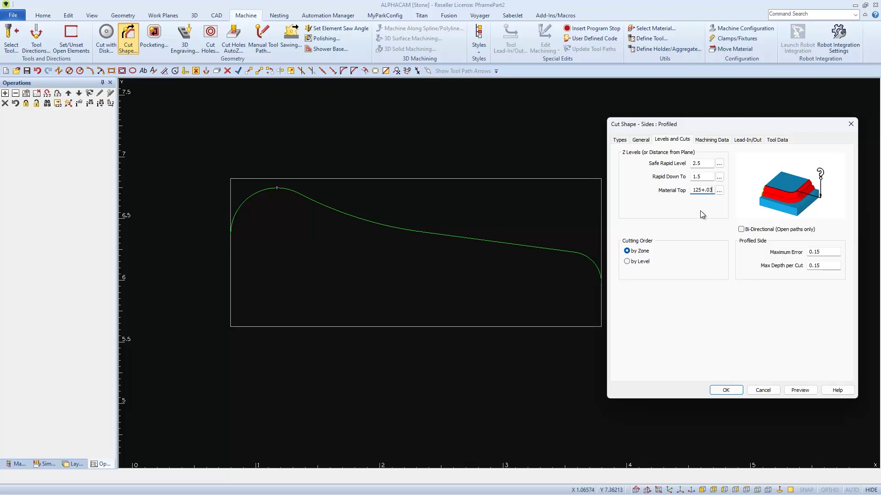
left_click(712, 140)
left_click(677, 140)
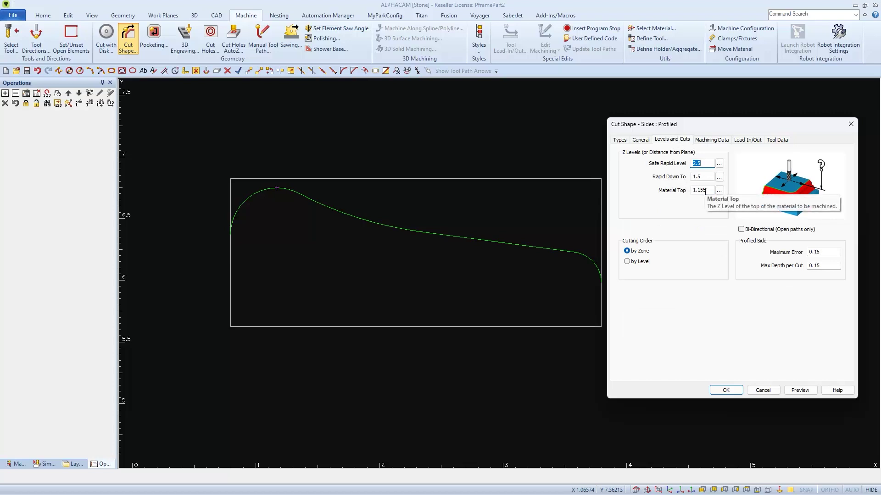
left_click(726, 390)
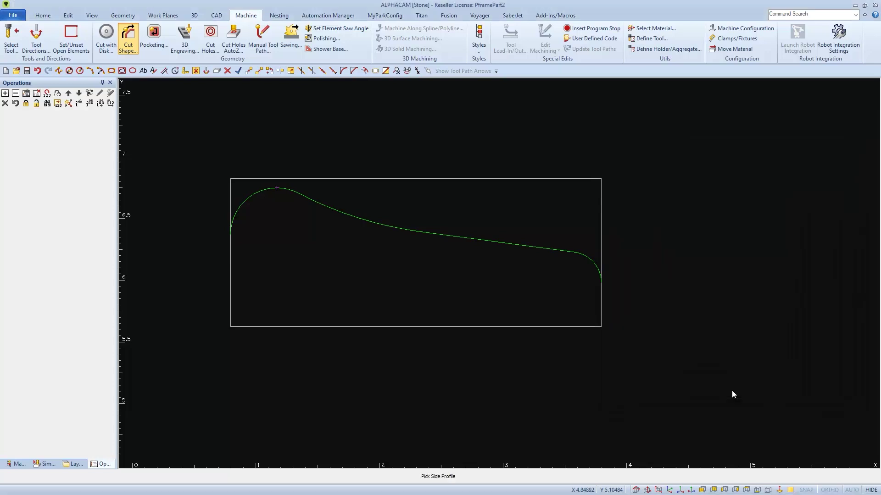
Create the first finish pass from the moulding curve's right portion, with its peak endpoint as reference point and the upper drive line as geometry
left_click(444, 234)
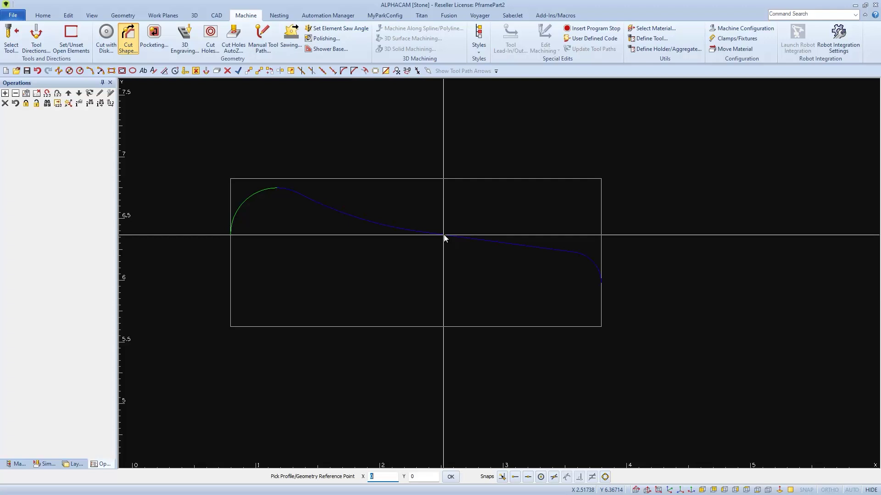
key("e")
left_click(279, 188)
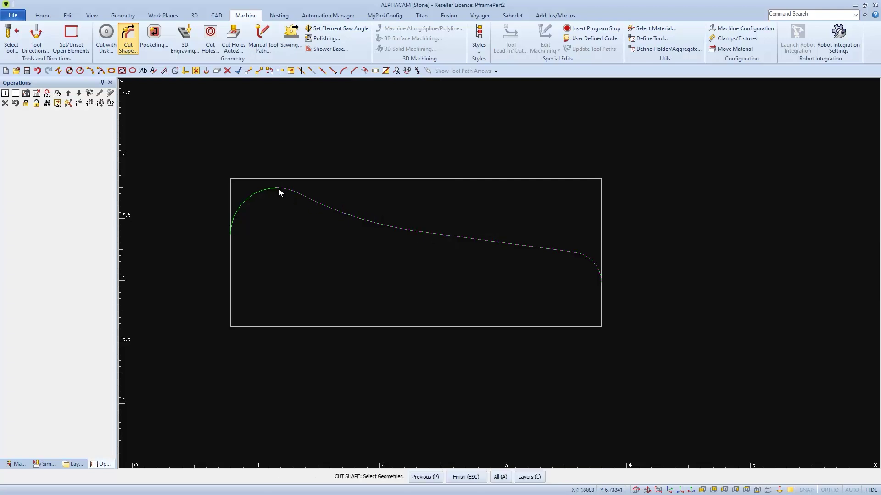
scroll(188, 352, "down", 2)
scroll(172, 365, "up", 10)
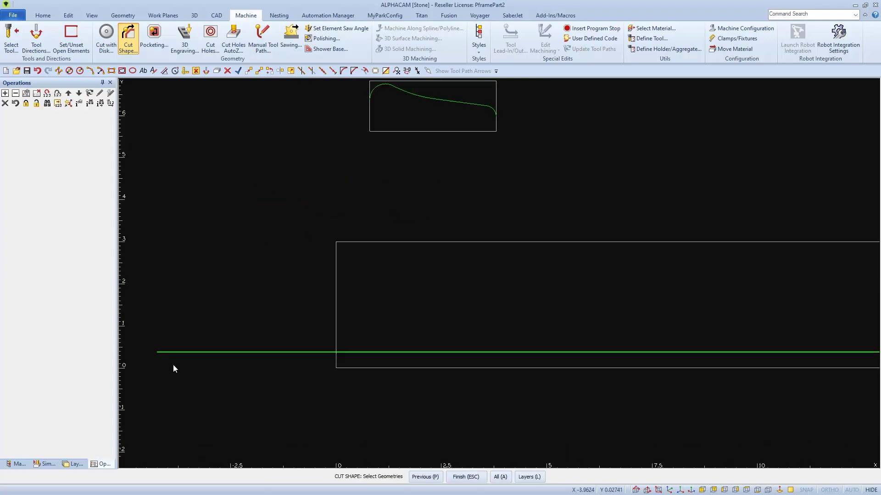
left_click(227, 318)
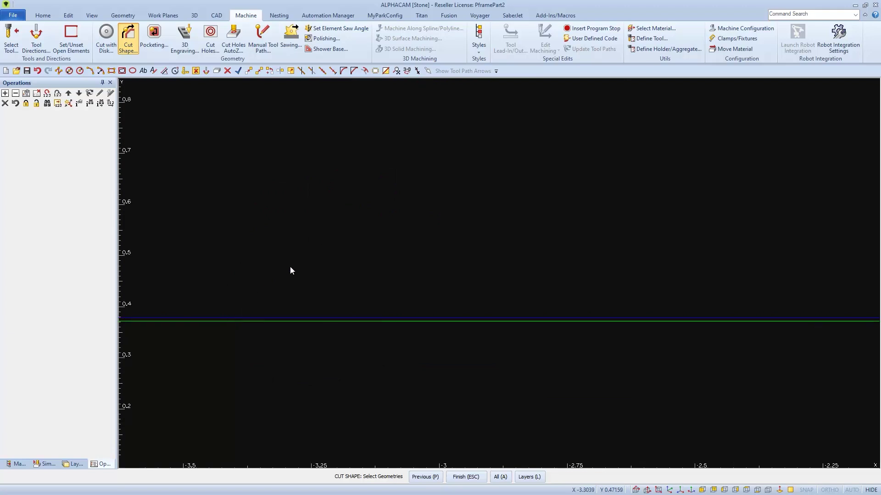
key("Escape")
scroll(294, 266, "down", 10)
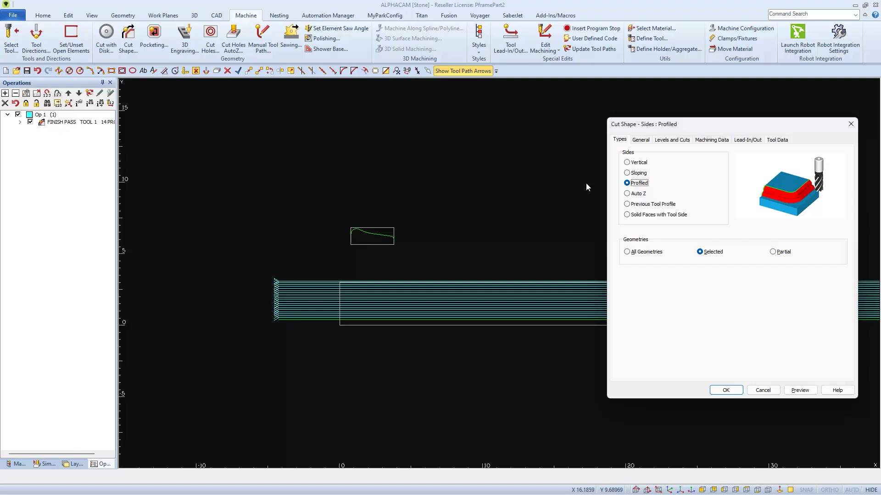
Create a second profiled Cut Shape pass from the curve's left arc, referenced at its peak endpoint, along the lower drive line
left_click(727, 390)
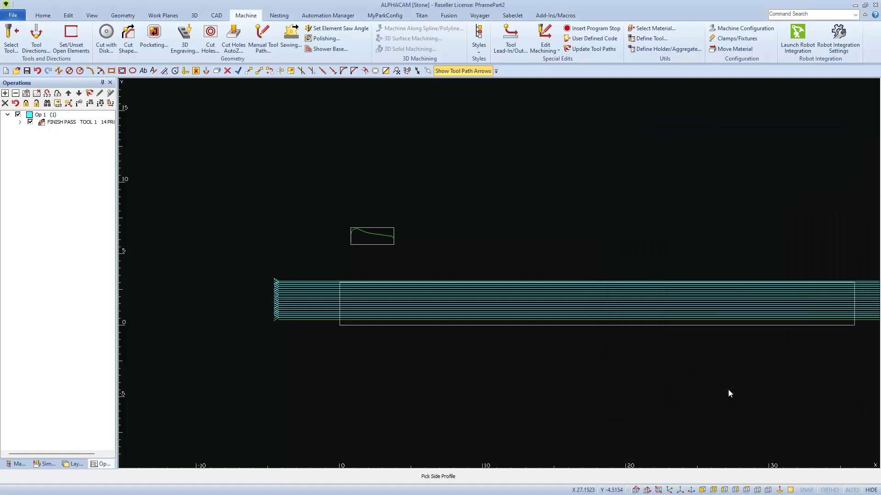
scroll(362, 238, "up", 8)
key("e")
left_click(397, 196)
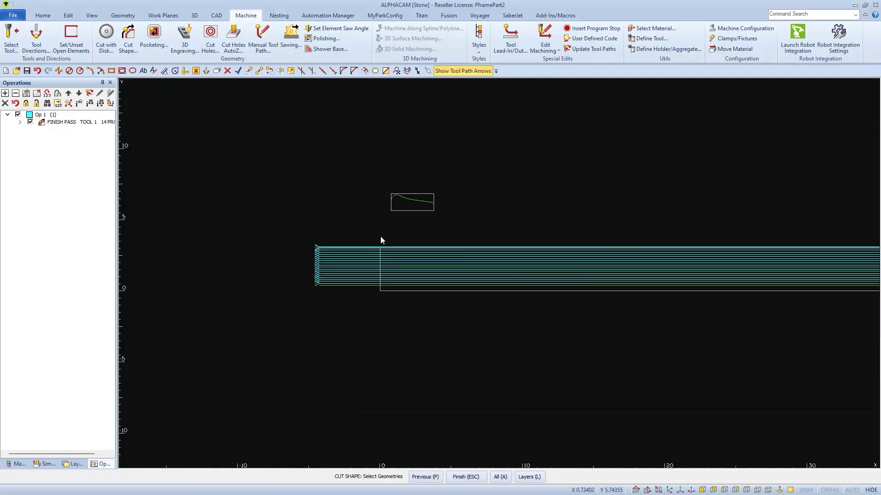
scroll(413, 200, "up", 5)
key("ctrl+i")
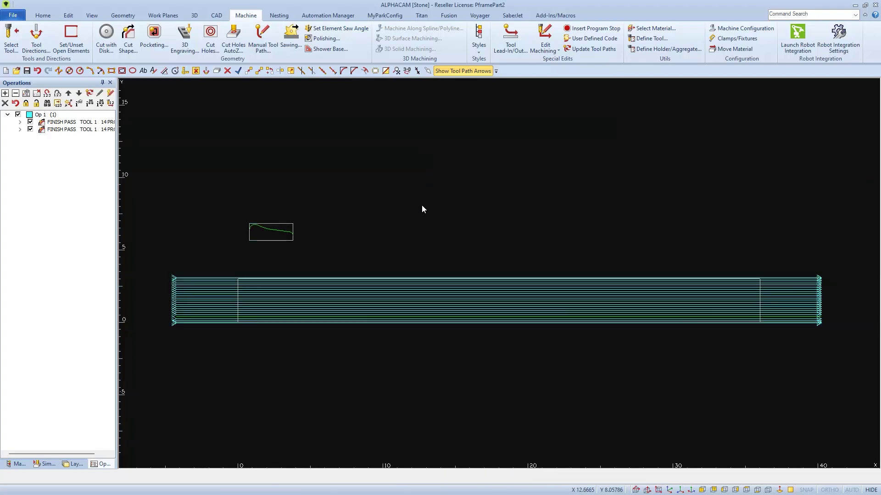
Run the solid simulation of both finish passes at a speed of Time x 256
left_click(46, 464)
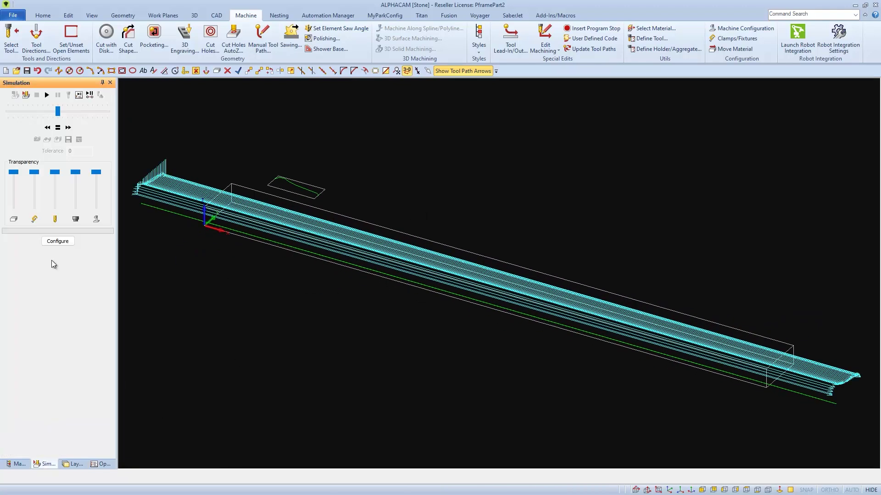
left_click(26, 95)
left_click_drag(57, 111, 89, 111)
middle_click_drag(642, 424, 686, 443)
scroll(686, 442, "up", 3)
left_click_drag(87, 111, 95, 113)
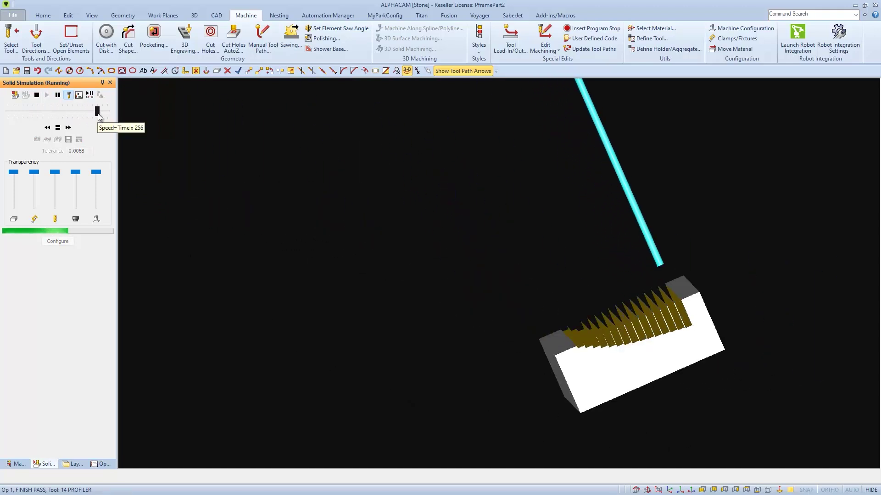
Examine the simulated cuts around the moulding's peak, close the simulated solid and return to the operations list
scroll(570, 350, "up", 3)
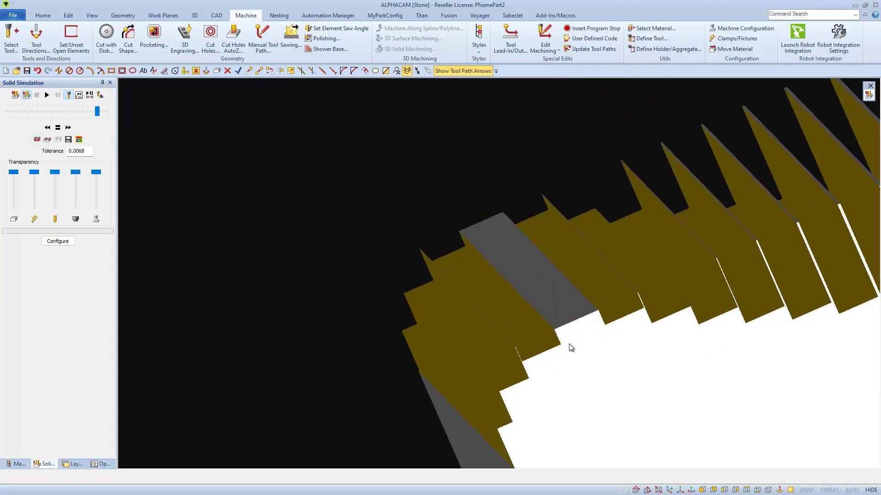
scroll(556, 307, "up", 3)
scroll(554, 307, "down", 3)
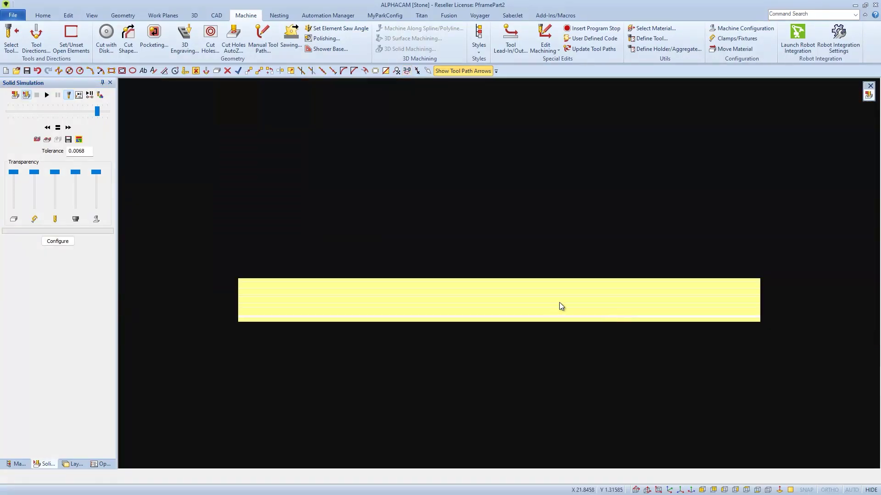
left_click(868, 95)
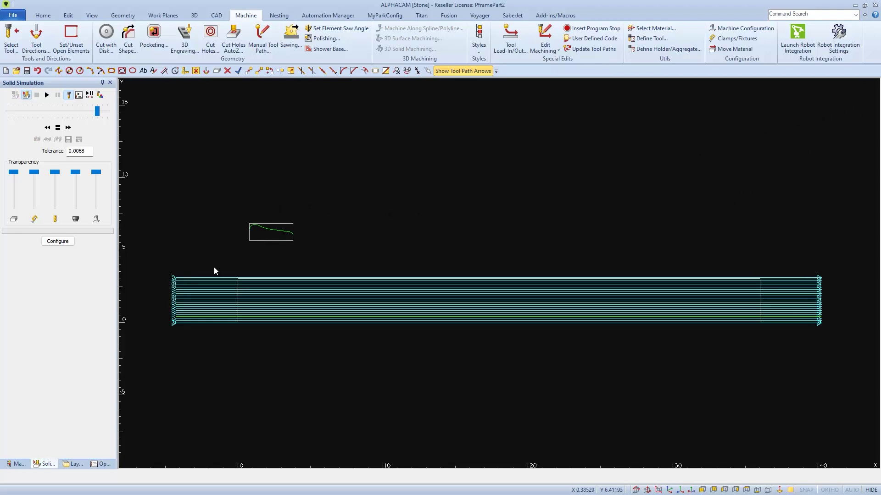
left_click(102, 464)
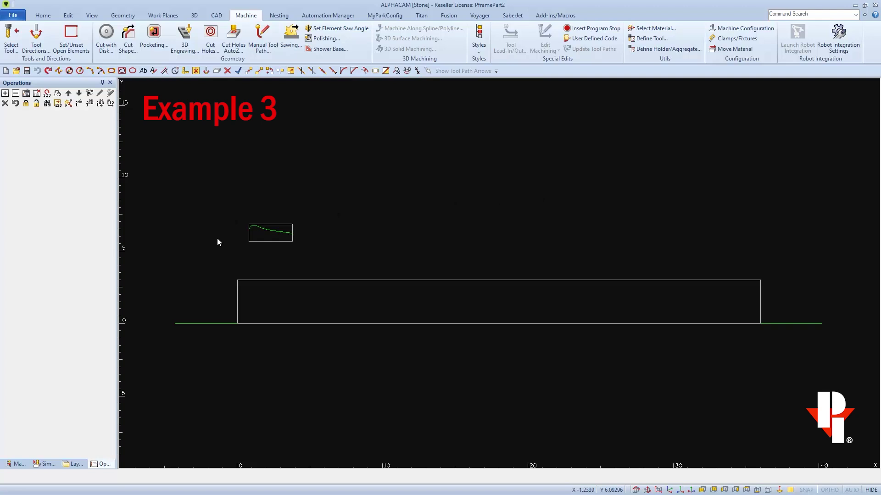
Locate the moulding curve's left arc among the geometry layers and hide it
scroll(236, 236, "up", 4)
scroll(257, 225, "up", 3)
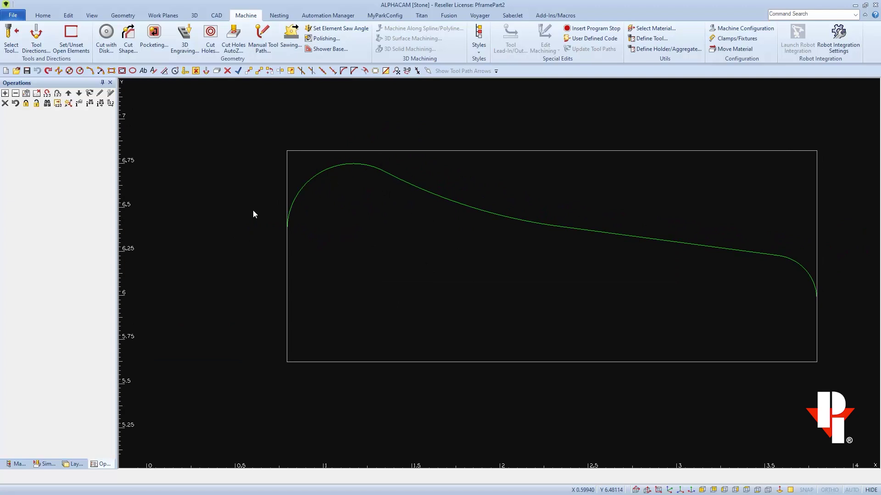
left_click(66, 464)
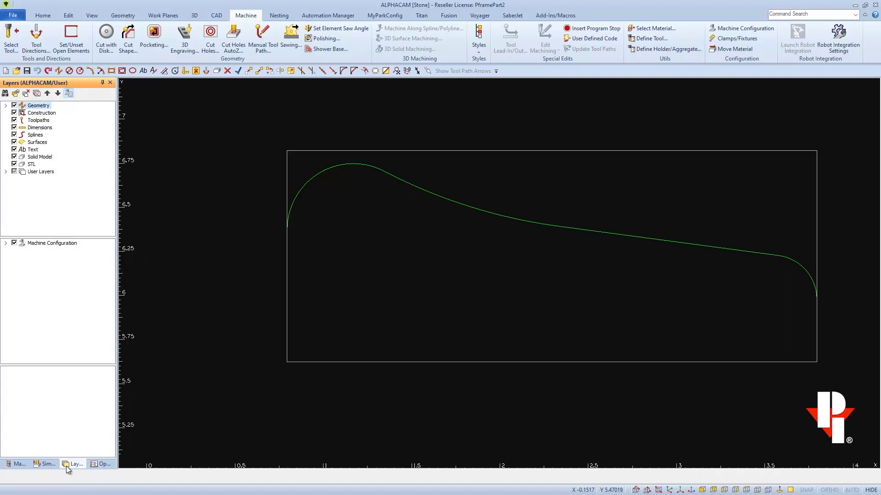
left_click(5, 106)
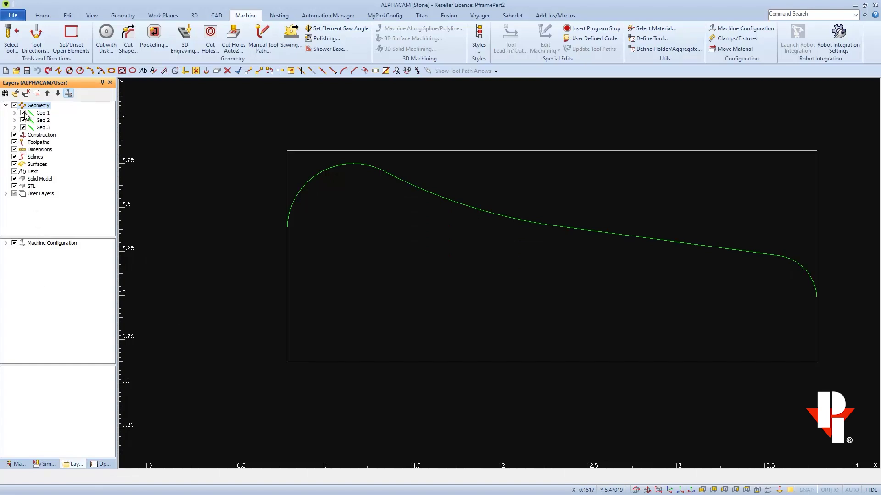
left_click(6, 94)
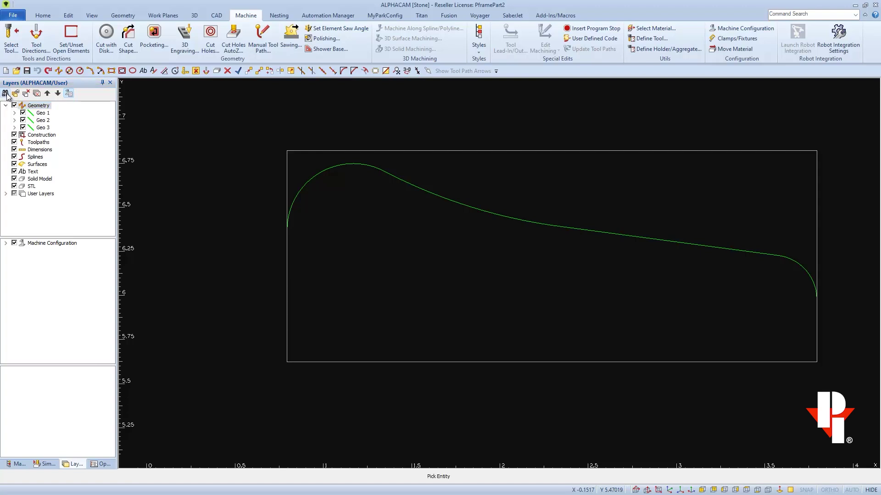
left_click(307, 188)
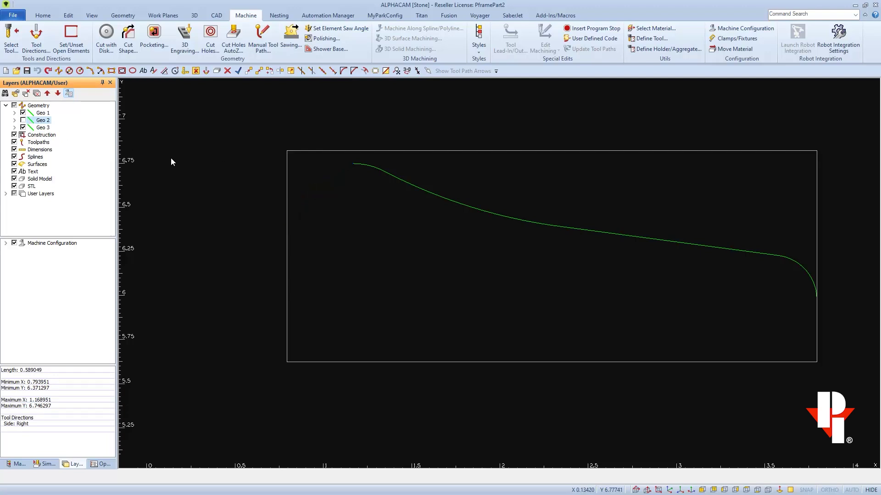
Extend the peak end of the moulding curve's right portion by a distance of 0.07
left_click(71, 16)
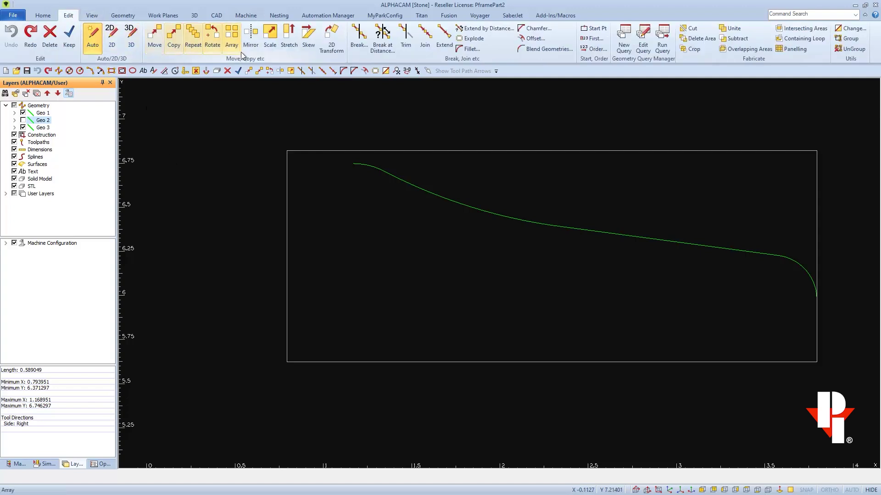
left_click(469, 29)
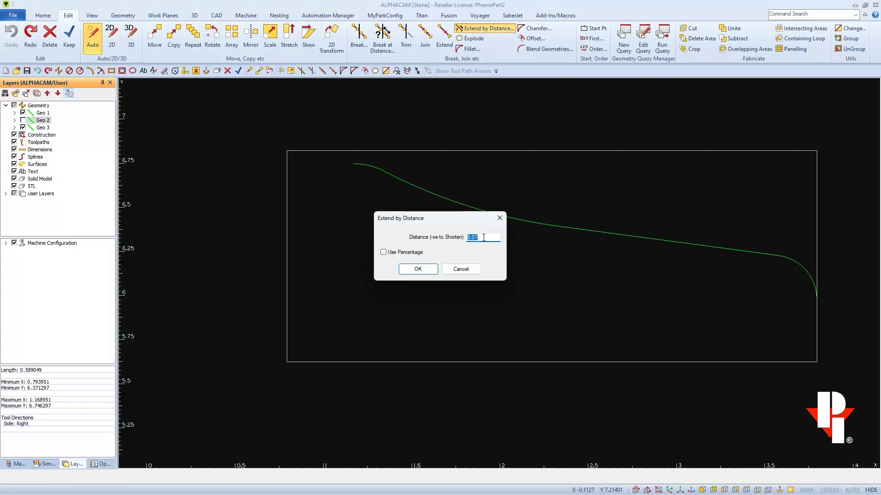
left_click(431, 270)
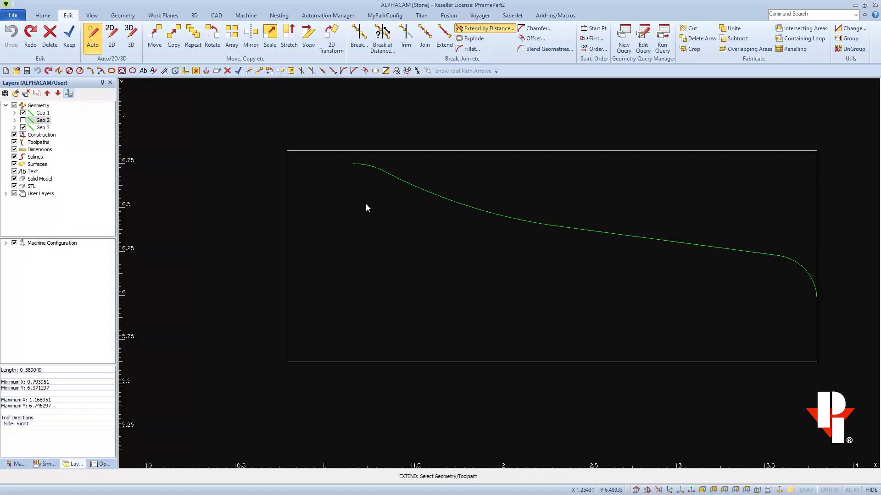
left_click(356, 164)
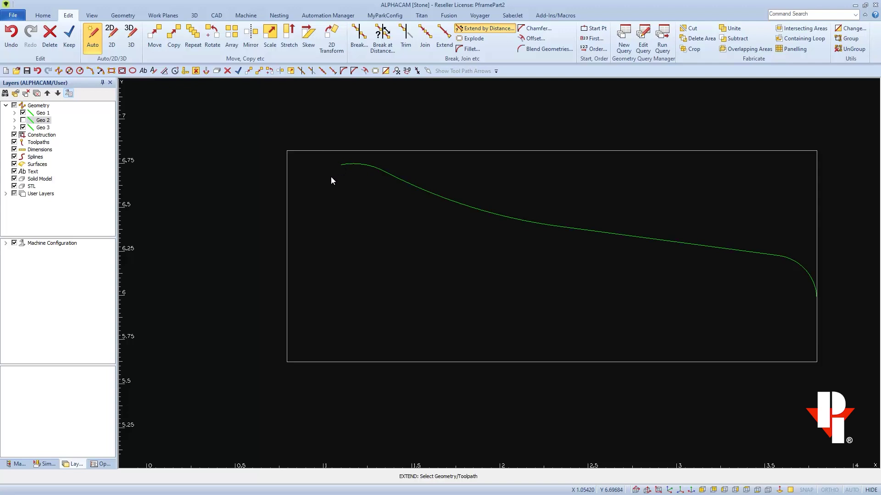
key("Escape")
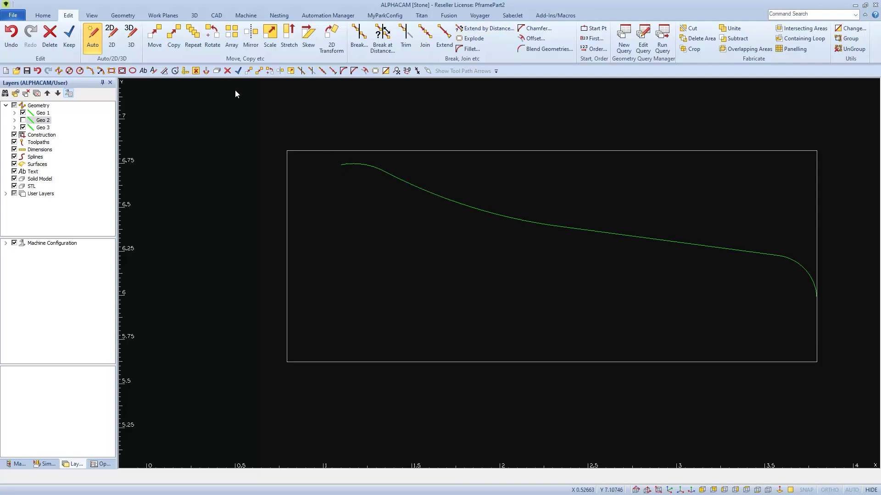
Add a horizontal dimension from the profile rectangle's lower-left corner to the extended curve's end, placed outside the rectangle
left_click(220, 18)
left_click(27, 39)
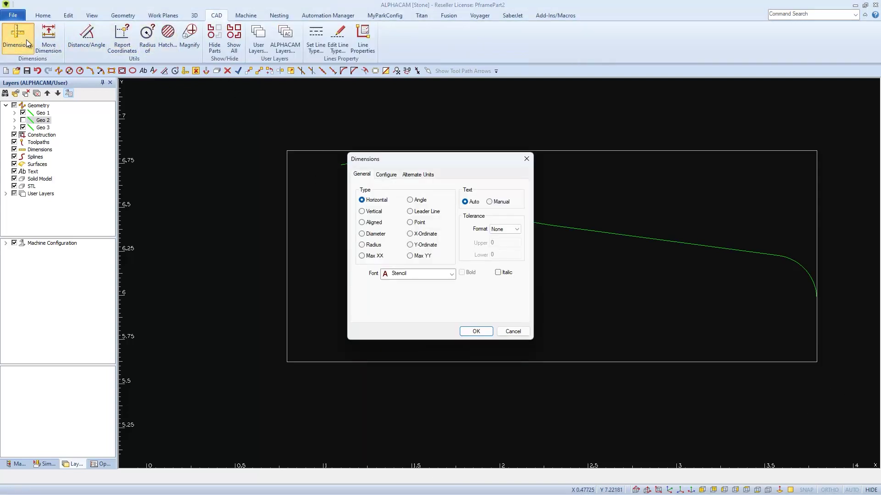
left_click(475, 331)
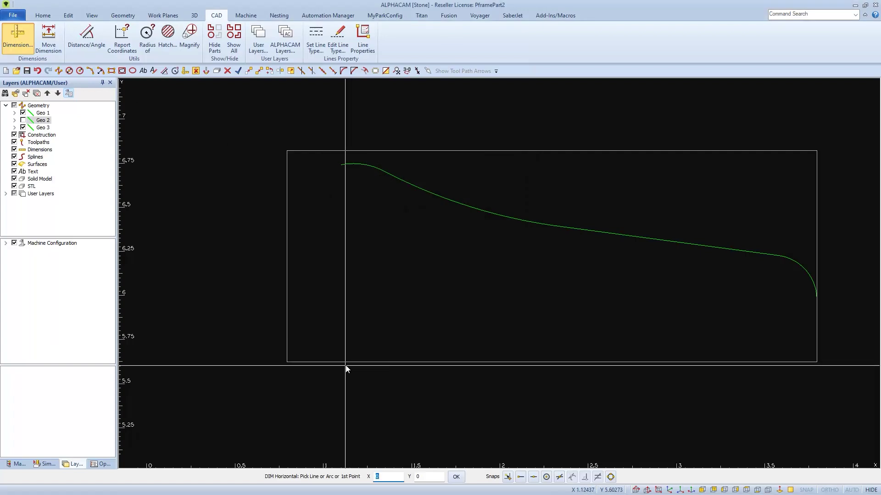
left_click(291, 363)
left_click(342, 165)
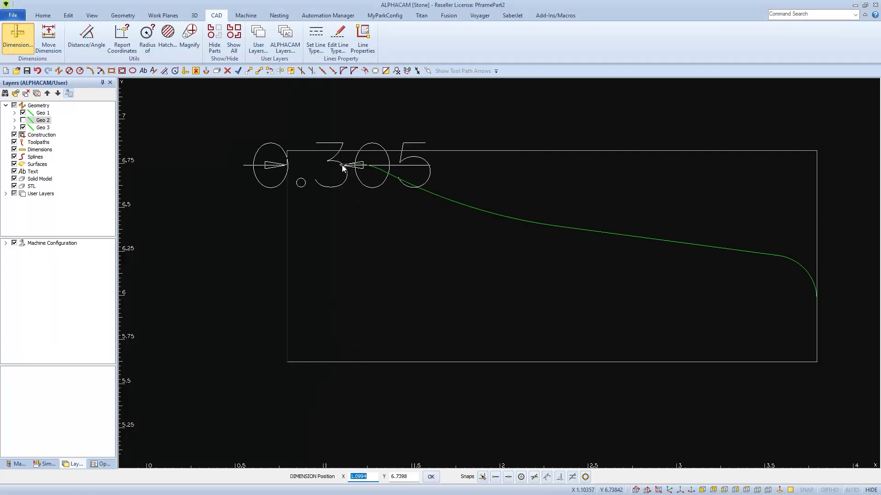
left_click(158, 193)
middle_click_drag(118, 285, 218, 290)
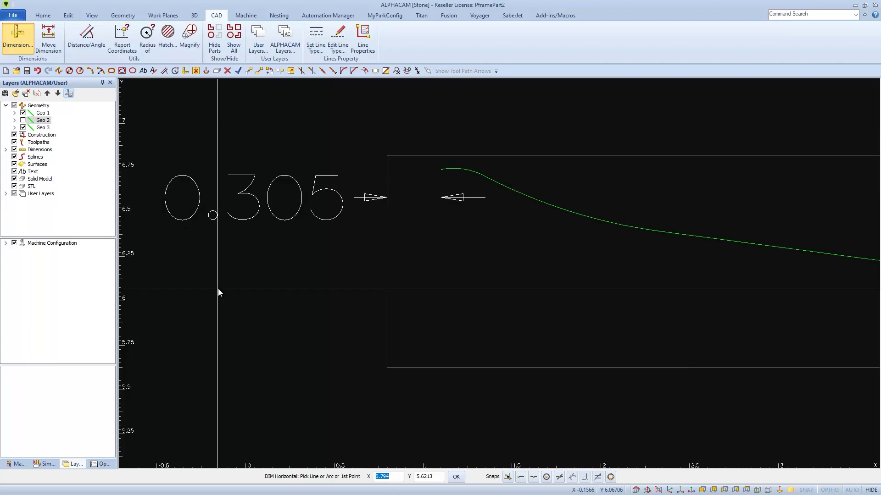
Add a vertical dimension from the profile rectangle's lower-left corner to the extended curve's end
right_click(219, 292)
left_click(362, 212)
left_click(476, 331)
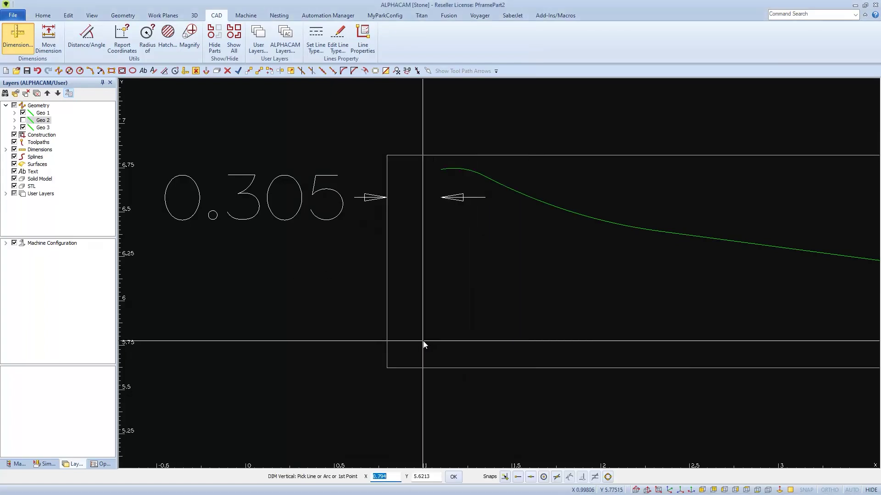
left_click(443, 172)
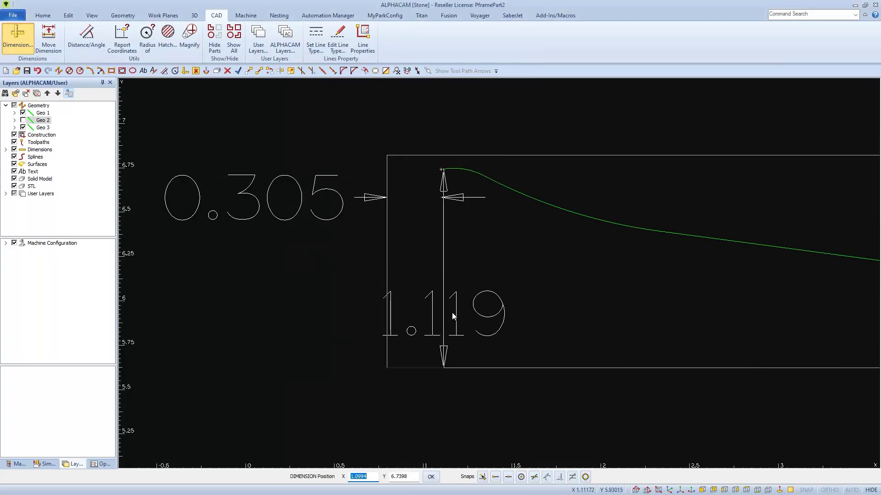
left_click(453, 313)
right_click(456, 312)
key("Escape")
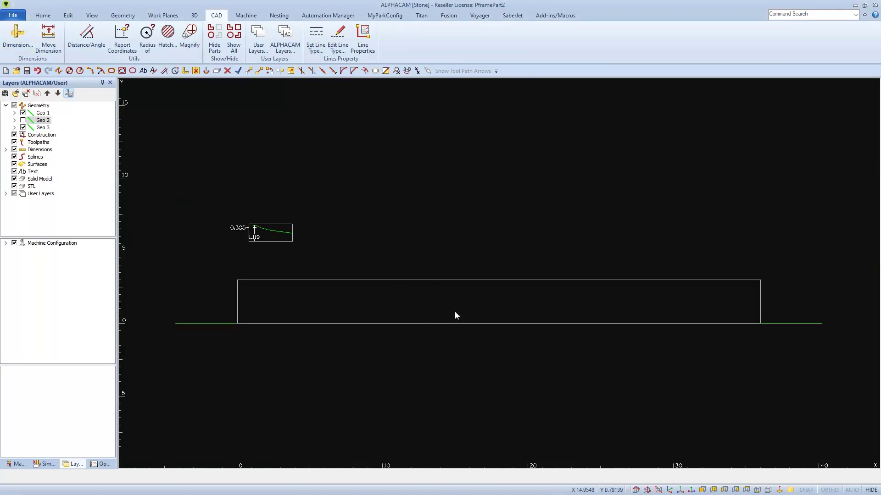
Offset the line along the large rectangle's bottom edge by 0.305 towards the inside of the rectangle
scroll(191, 303, "up", 3)
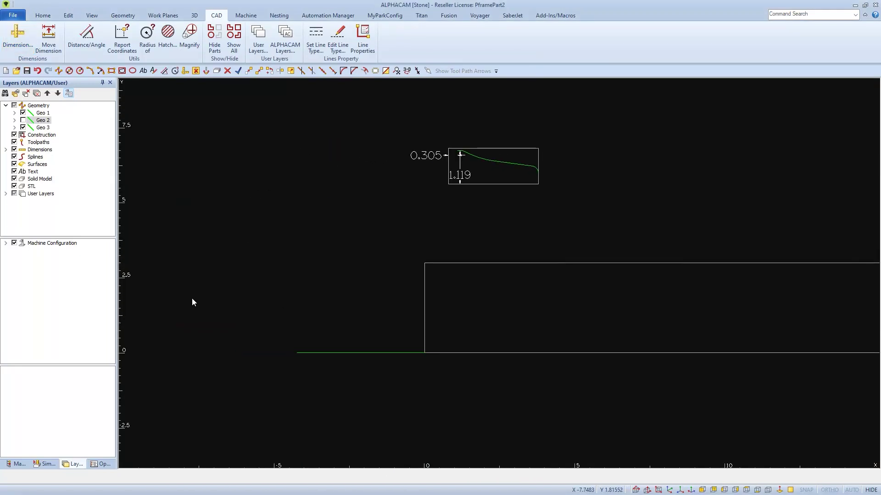
key("o")
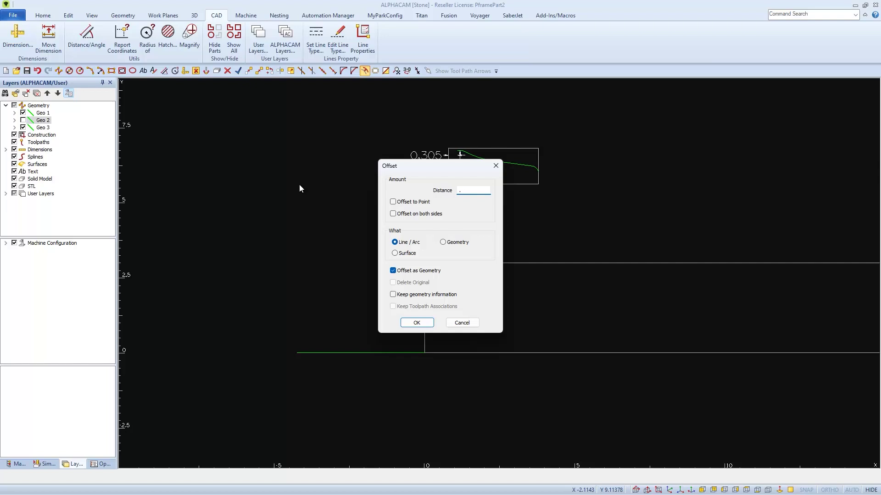
left_click(415, 323)
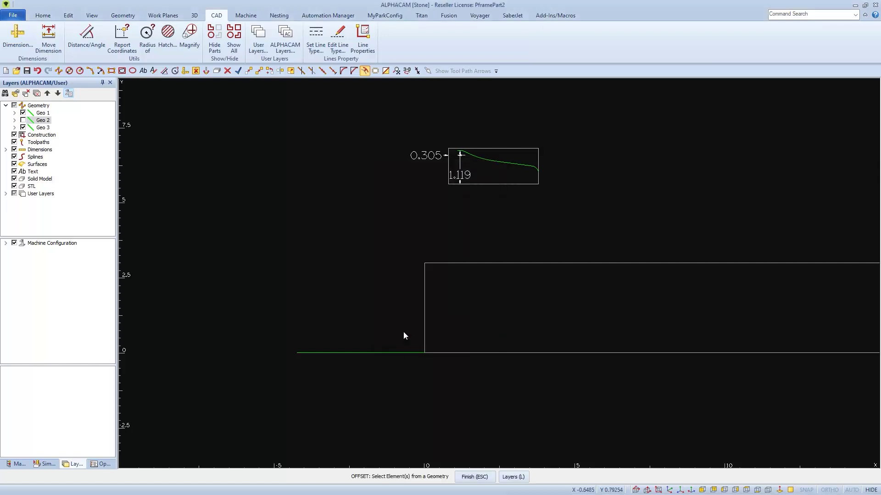
left_click(393, 352)
left_click(386, 330)
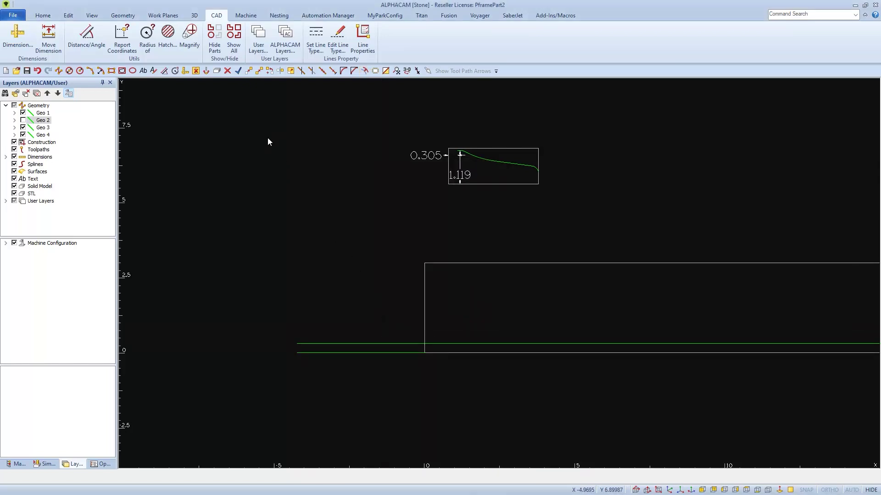
Set the tool side to Left for the moulding curve's right portion and for the line offset by 0.305
left_click(247, 16)
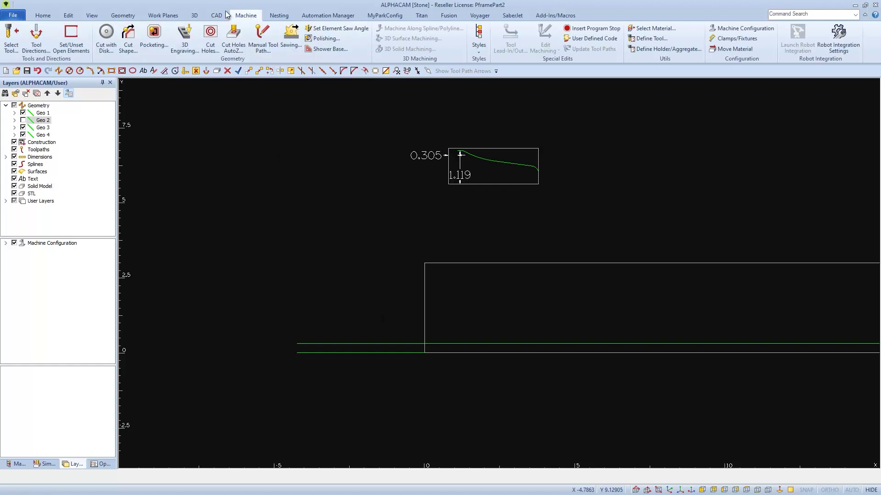
left_click(46, 33)
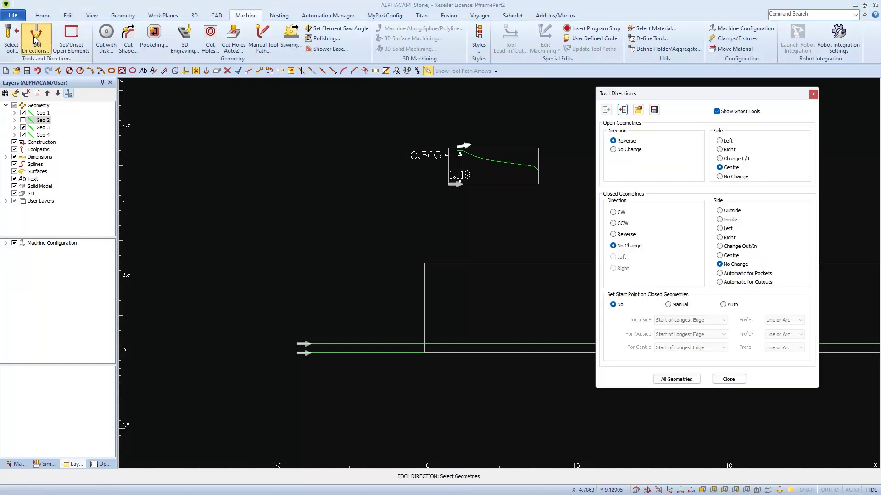
left_click(719, 141)
left_click(506, 164)
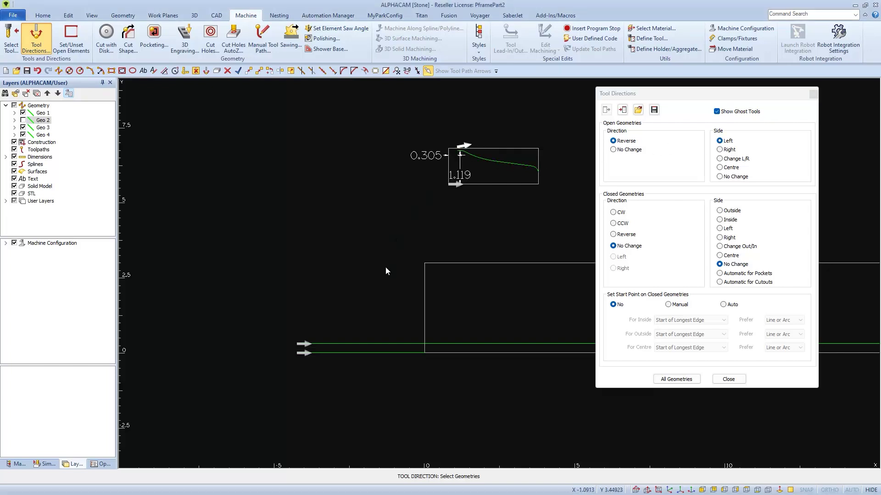
left_click(360, 344)
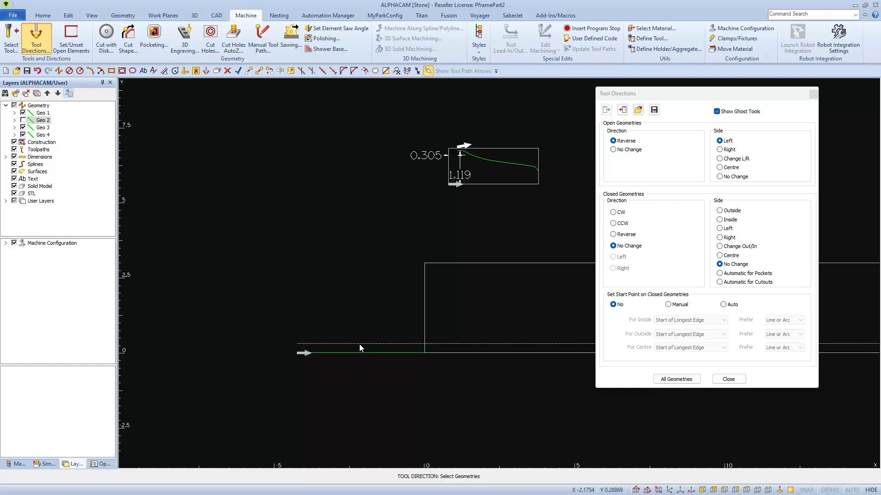
left_click(728, 378)
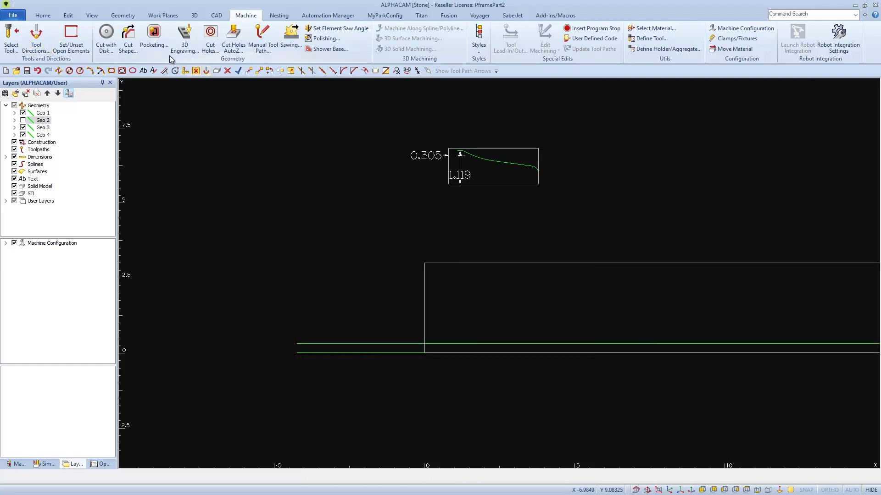
Set up a Cut Shape with profiled sides on selected geometries, with the material top at 1.119+.03
left_click(129, 37)
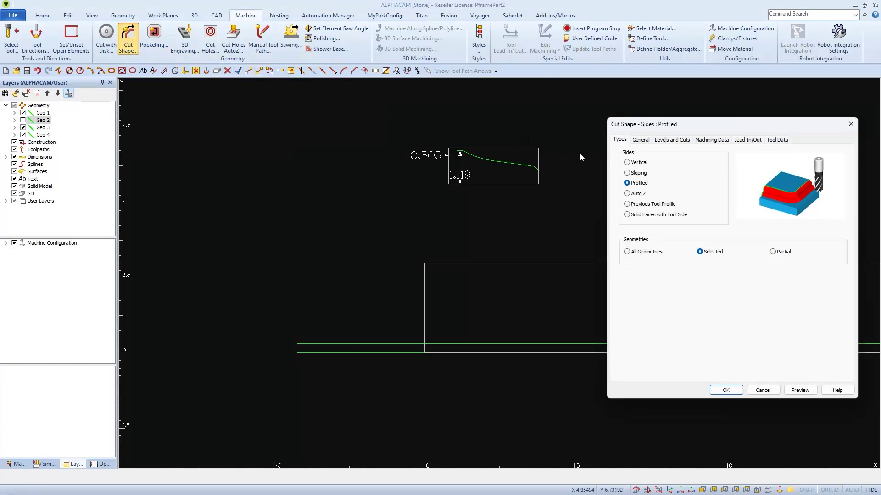
left_click(642, 140)
left_click(665, 140)
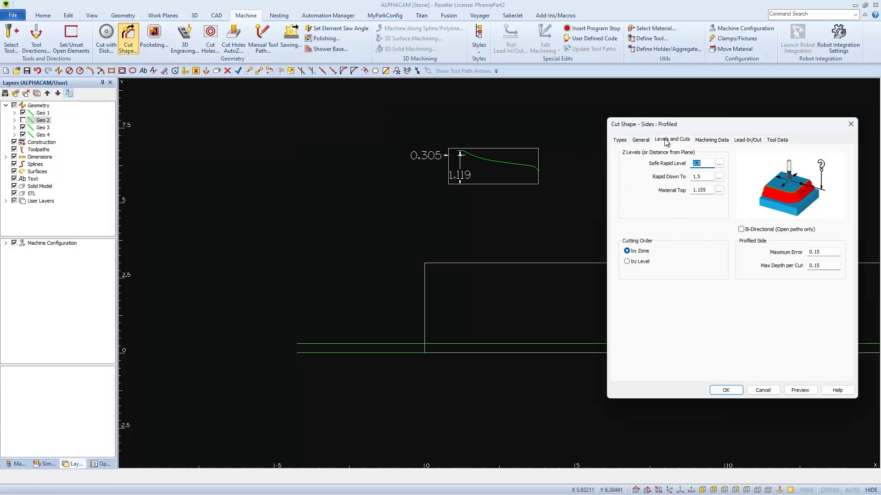
left_click_drag(707, 189, 698, 188)
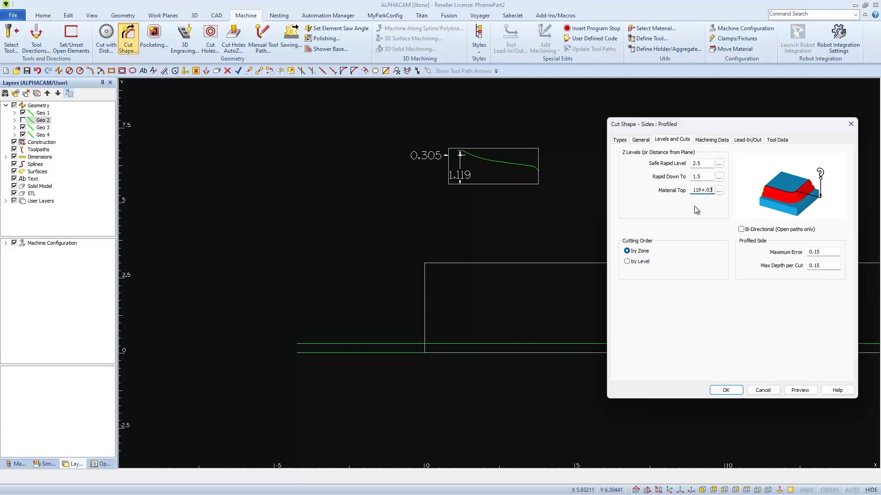
left_click(725, 389)
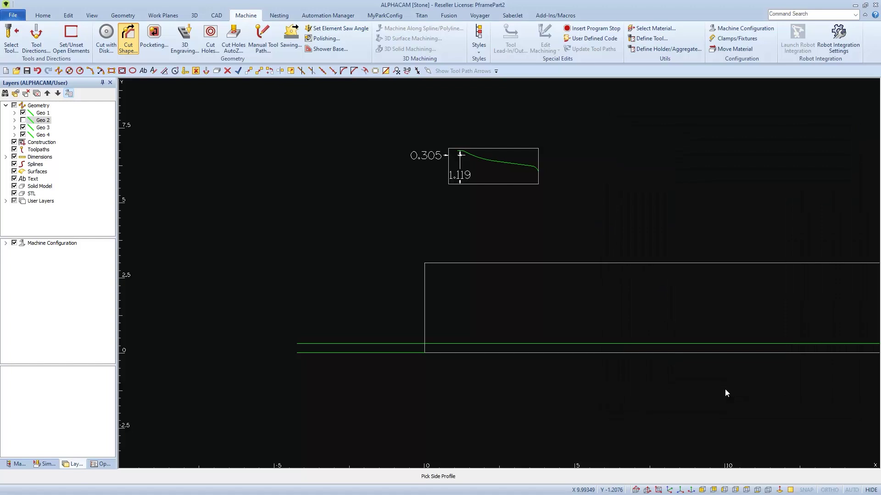
Apply the profiled cut to the 0.305 offset line, using the curve's right portion as side profile and its extended peak end as reference point
left_click(494, 161)
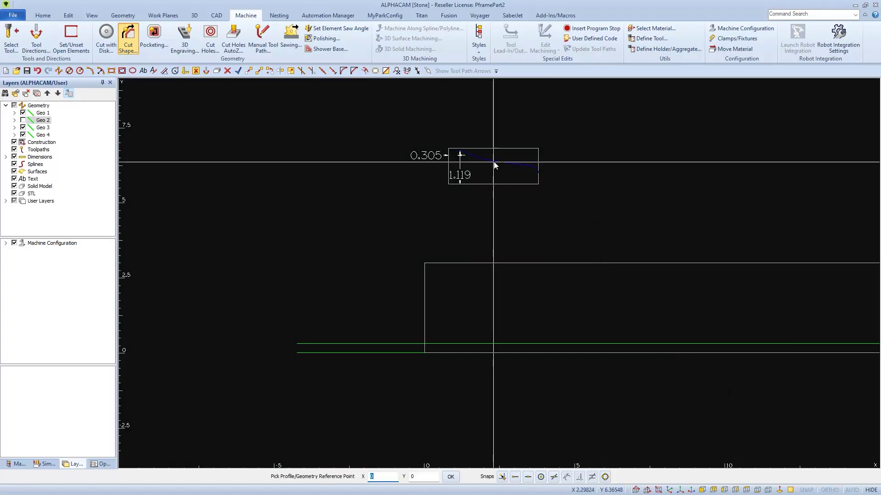
key("e")
scroll(460, 153, "up", 5)
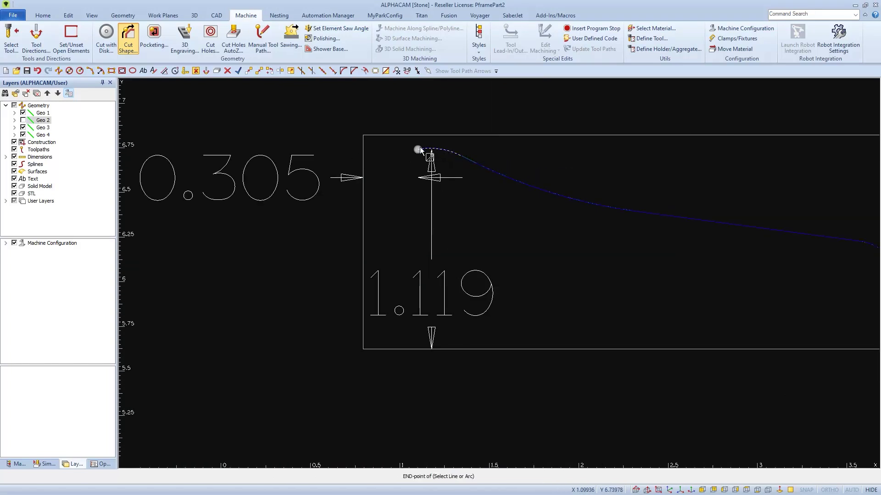
left_click(418, 150)
scroll(417, 150, "down", 5)
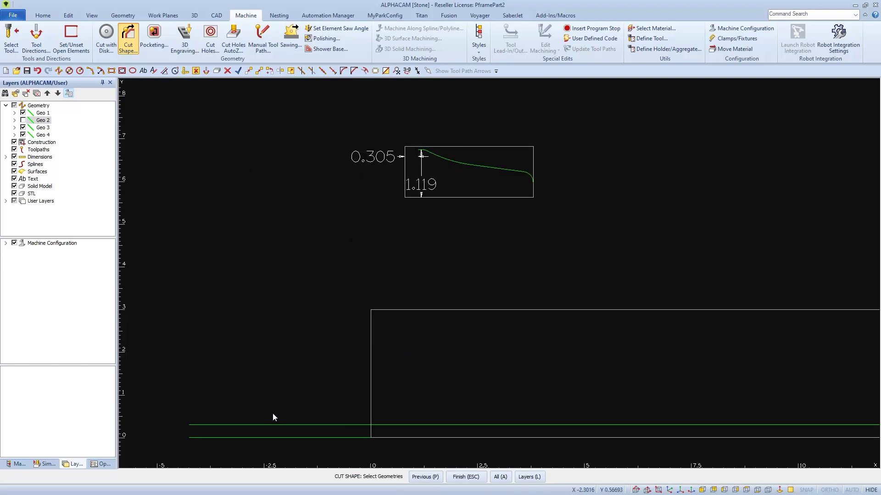
left_click(273, 422)
key("Escape")
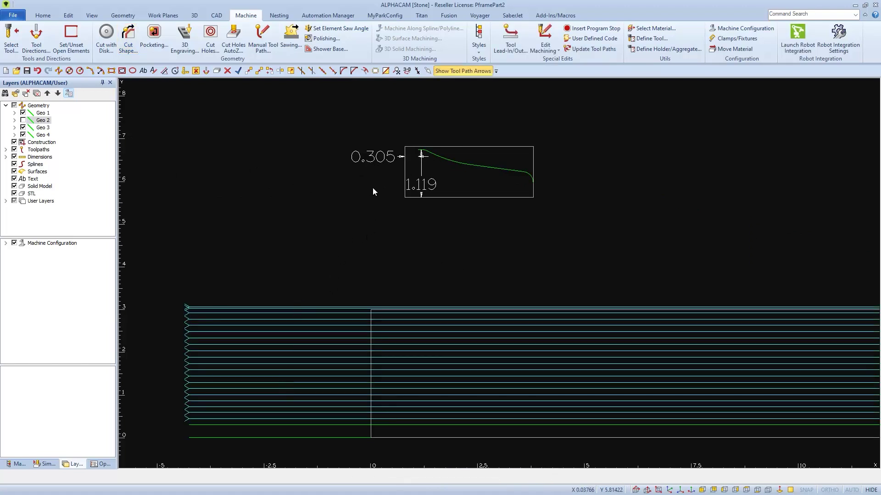
Delete the horizontal and vertical dimensions on the small profile rectangle
key("Delete")
left_click(377, 161)
left_click(420, 168)
right_click(420, 169)
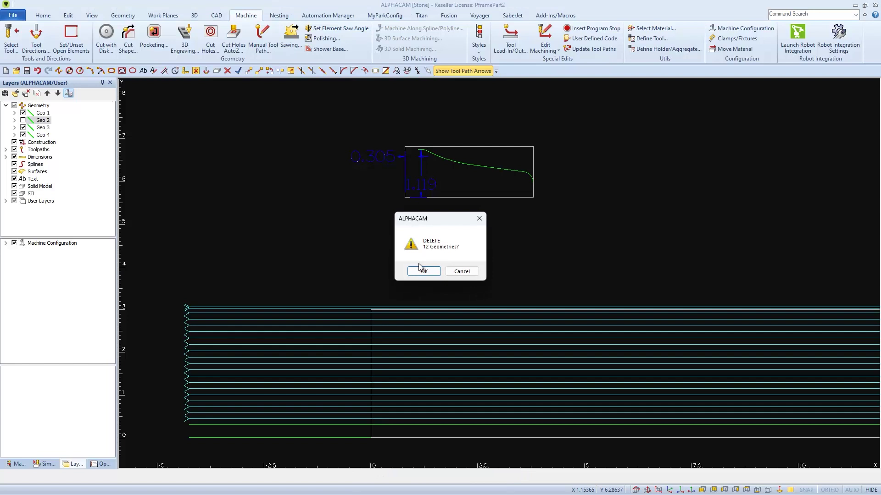
left_click(419, 269)
Show the moulding curve's left arc again, then locate the right portion among the geometry layers and hide it
left_click(23, 120)
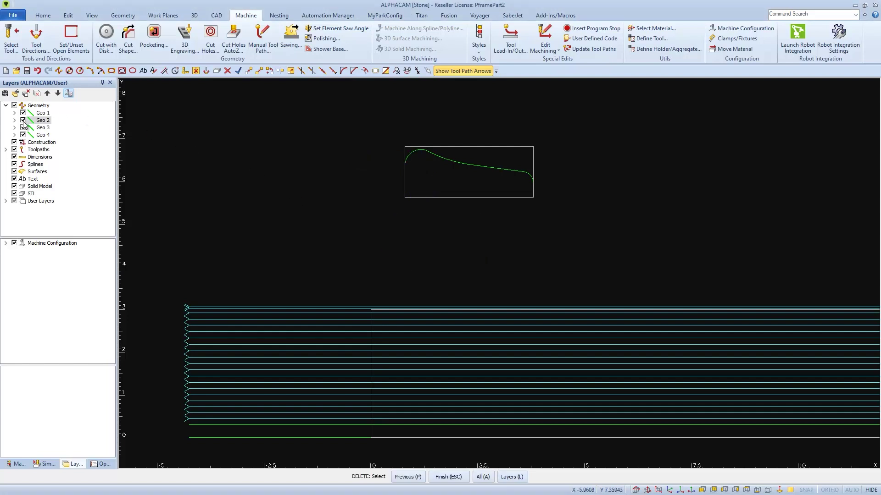
left_click(5, 93)
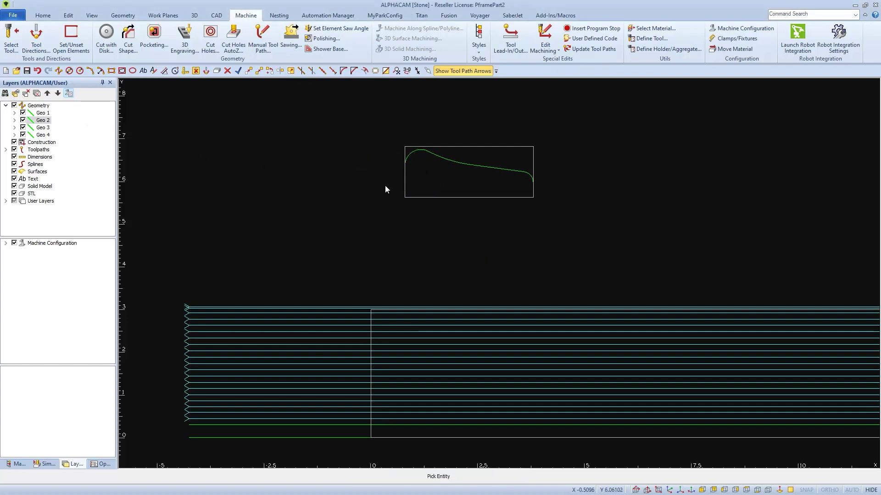
left_click(476, 170)
key("Delete")
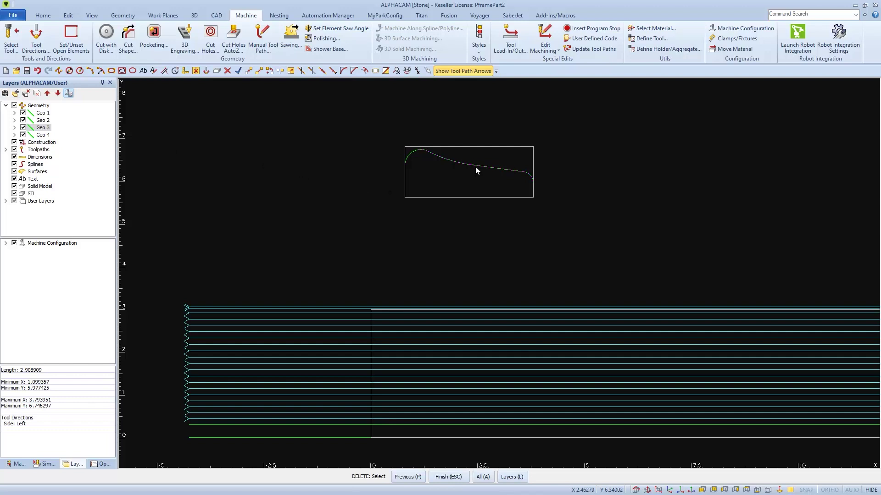
left_click(23, 127)
Extend the peak end of the moulding curve's left arc with Extend by Distance
left_click(68, 15)
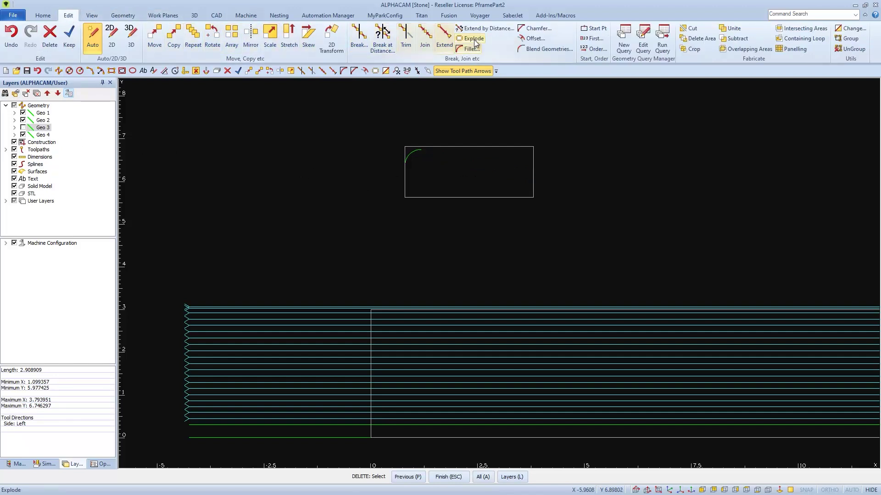
left_click(484, 28)
left_click(417, 269)
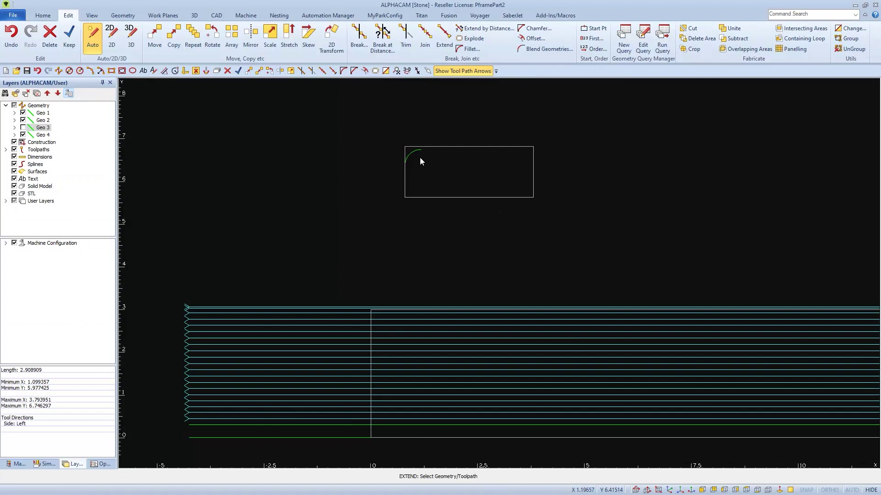
left_click(421, 152)
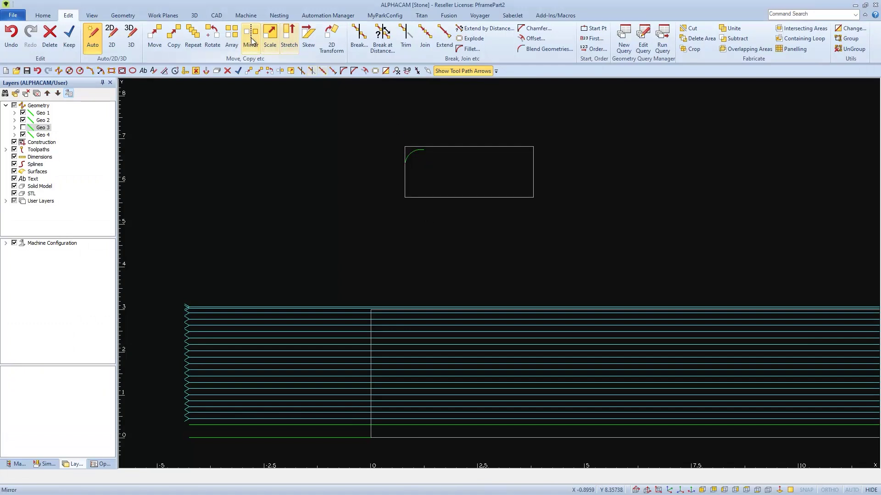
Add a vertical dimension from the profile rectangle's lower-left corner to the extended arc's end, placed outside the rectangle
left_click(217, 15)
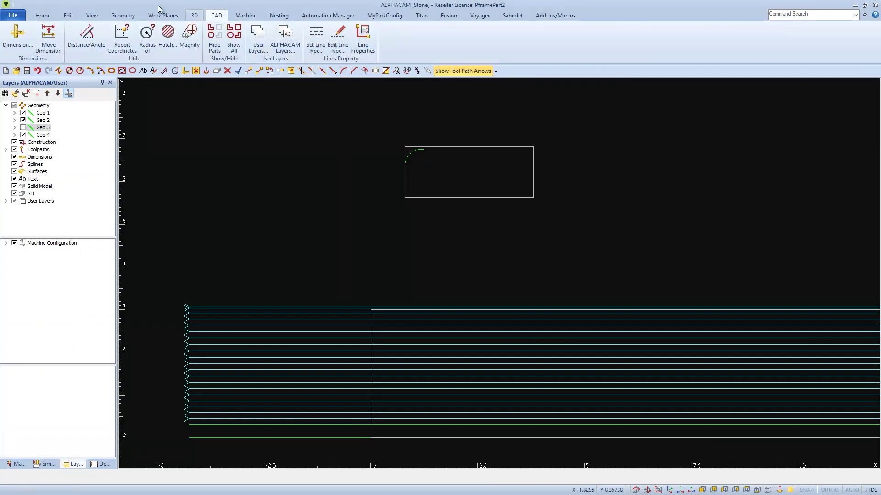
left_click(17, 37)
left_click(476, 331)
left_click(406, 202)
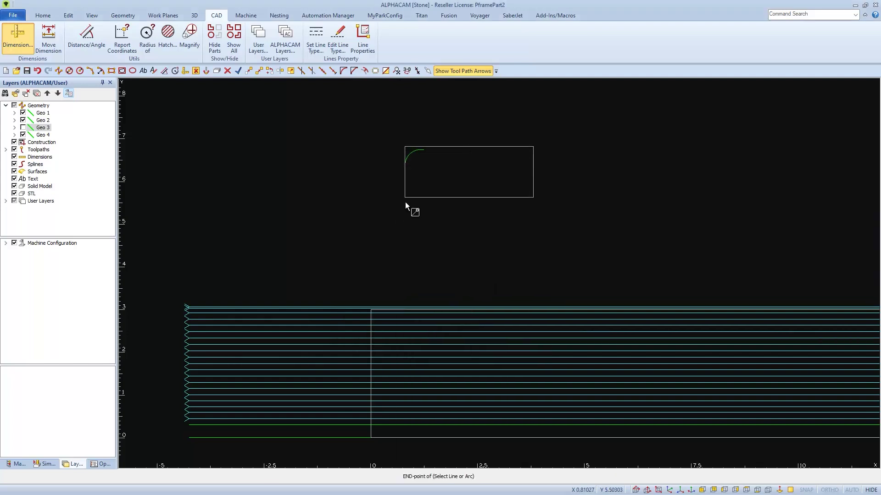
left_click(425, 151)
left_click(371, 168)
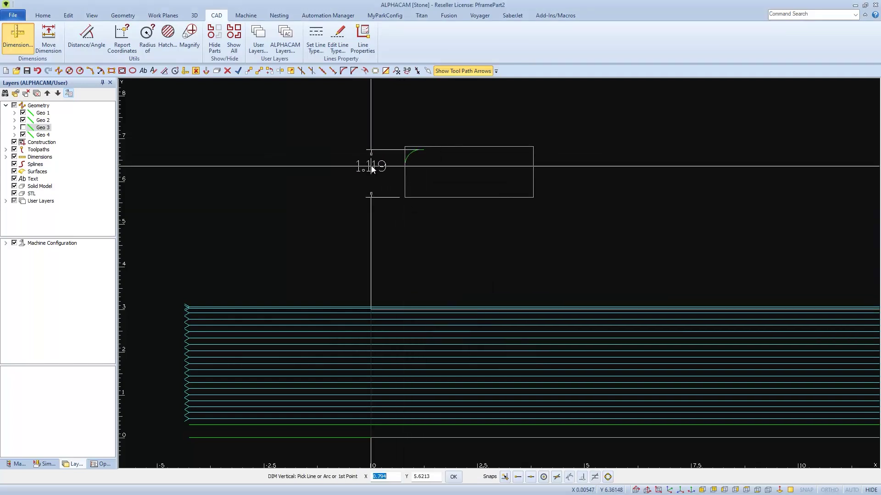
Add a horizontal dimension from the profile rectangle's upper-left corner to the extended arc's end, placed above the rectangle
left_click(473, 335)
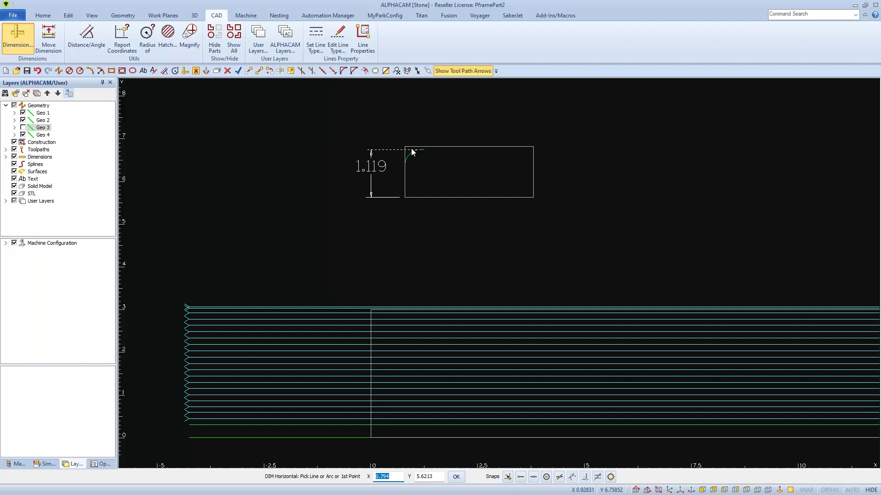
left_click(405, 148)
scroll(424, 147, "up", 3)
left_click(437, 154)
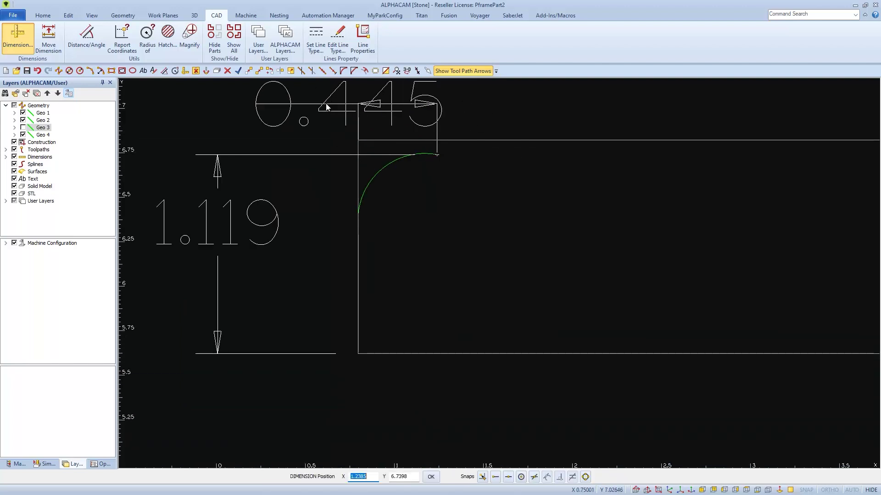
left_click(280, 121)
key("Escape")
scroll(396, 182, "down", 4)
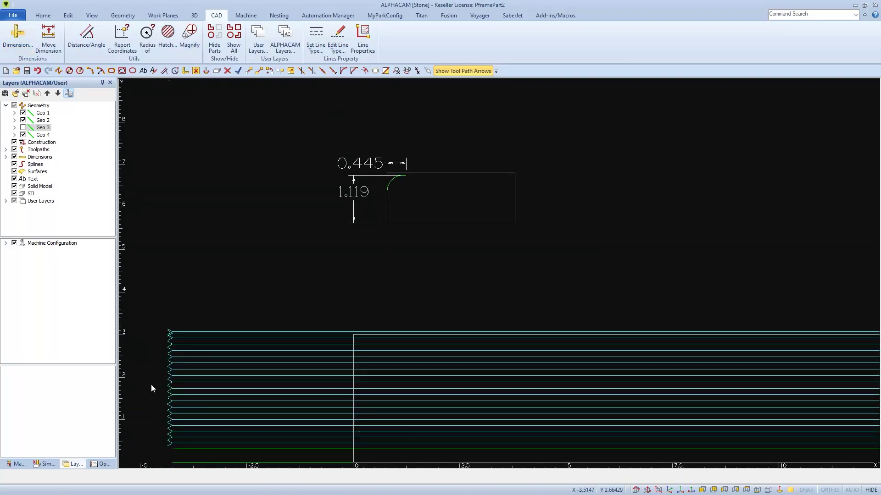
Hide the toolpaths of the finish pass in the operations list
left_click(103, 464)
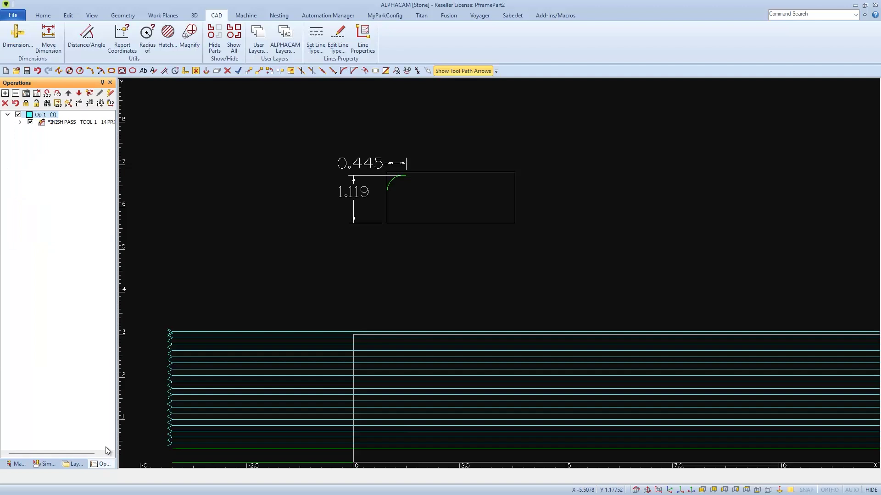
left_click(30, 122)
scroll(222, 143, "down", 1)
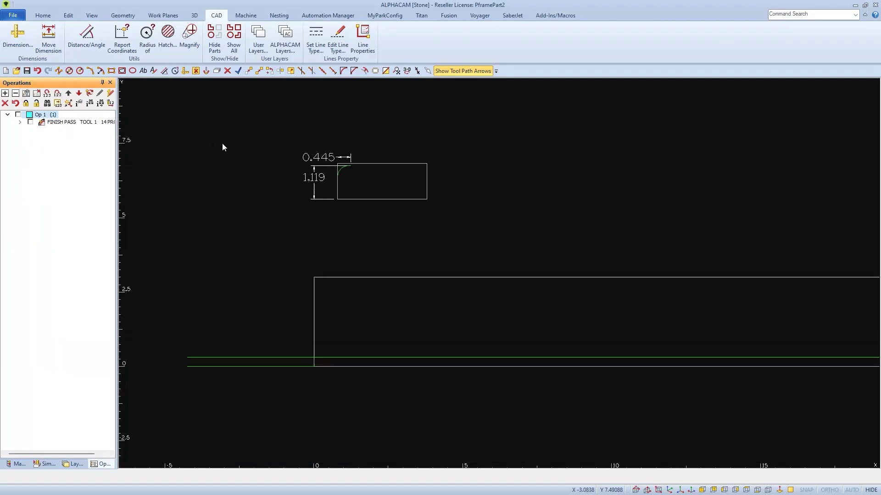
Offset the line along the large rectangle's bottom edge by 0.445 towards the inside of the rectangle
left_click(365, 71)
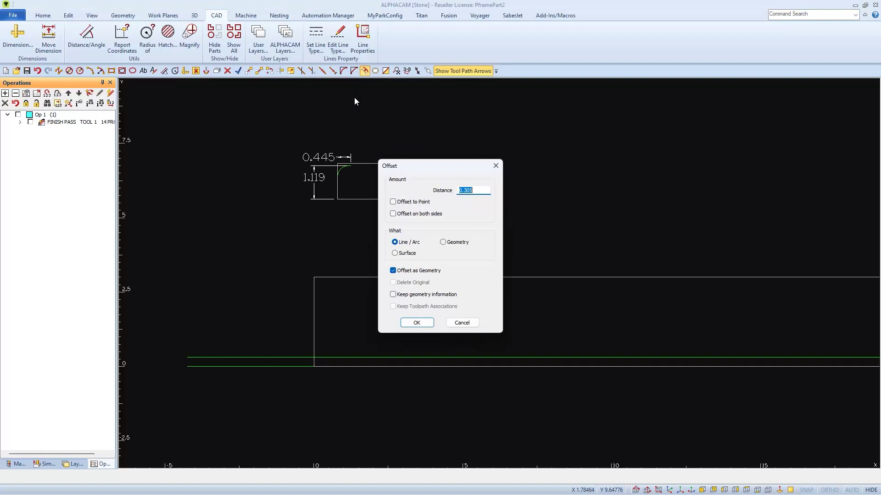
type(".25")
left_click(427, 323)
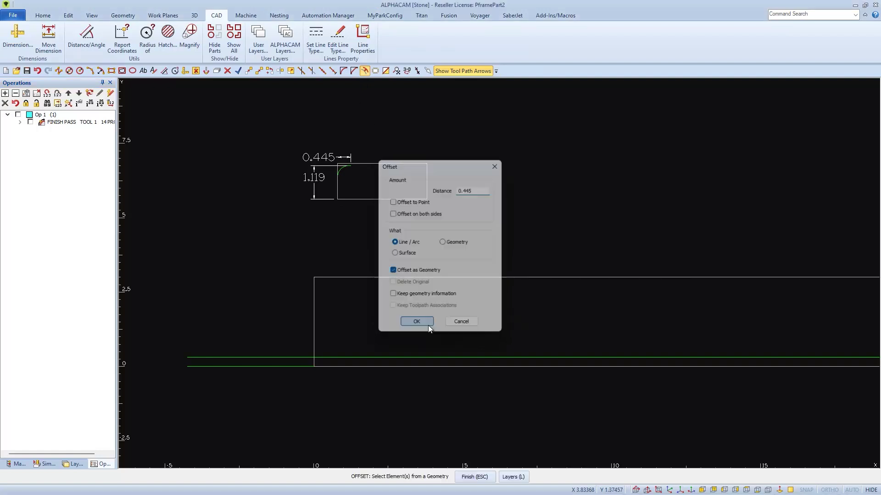
left_click(290, 366)
left_click(280, 335)
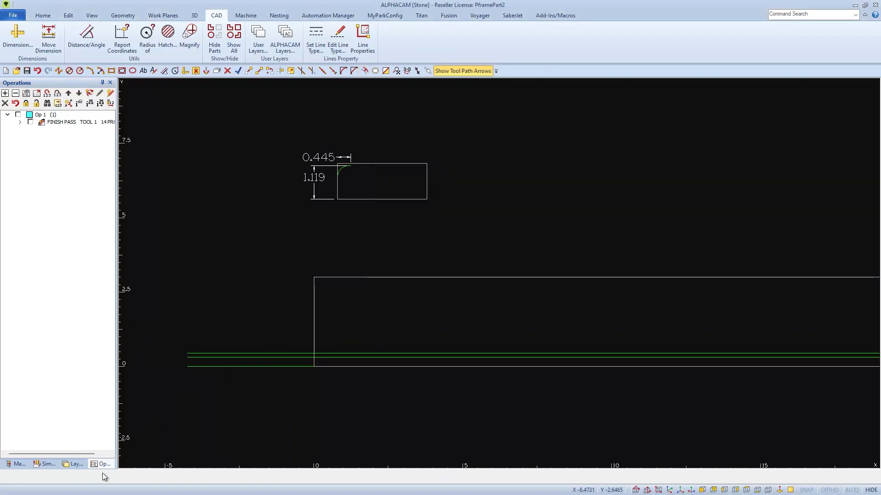
Hide the earlier offset guide line, and reverse the tool direction with right side for the arc profile and the 0.445 offset line
left_click(78, 466)
left_click(24, 135)
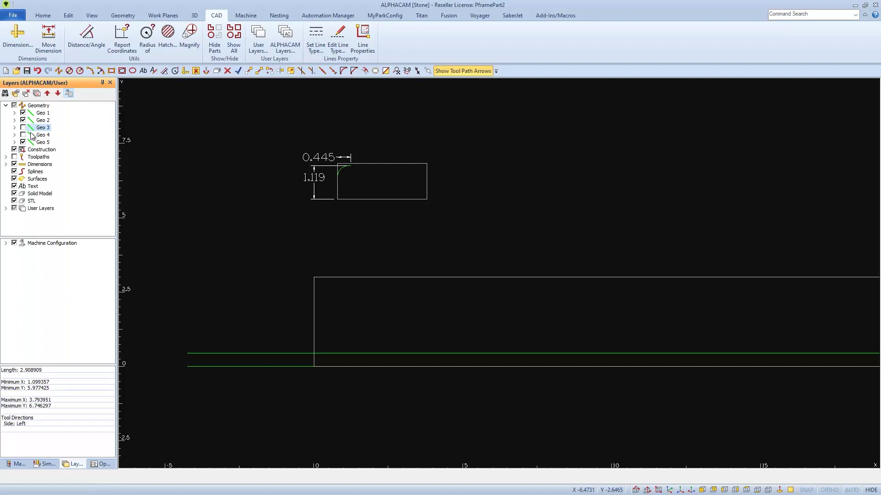
left_click(246, 16)
left_click(36, 38)
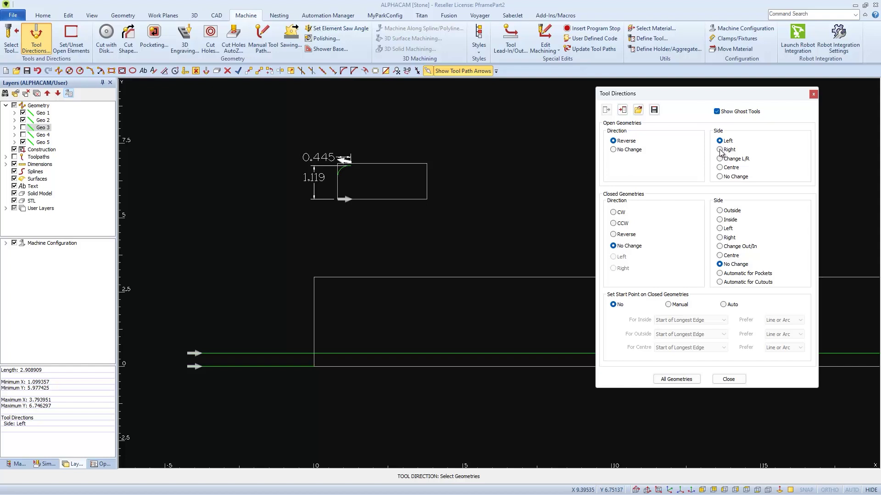
left_click(720, 151)
scroll(358, 167, "up", 3)
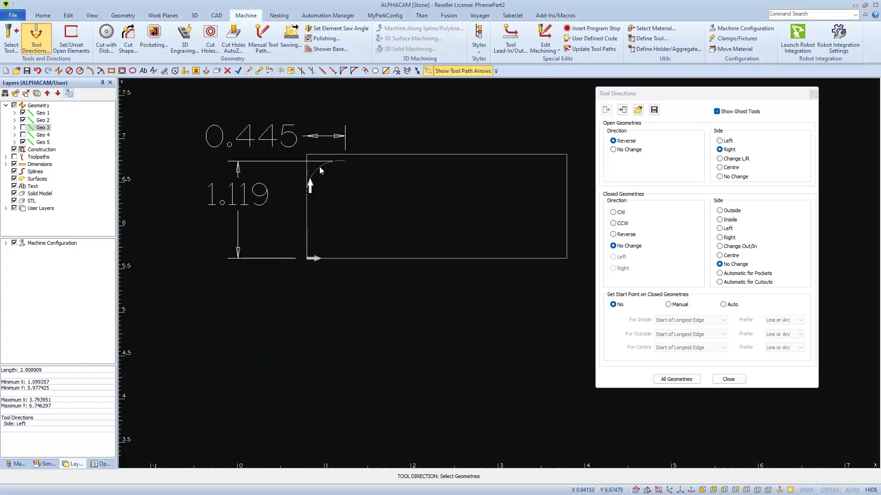
scroll(319, 171, "down", 3)
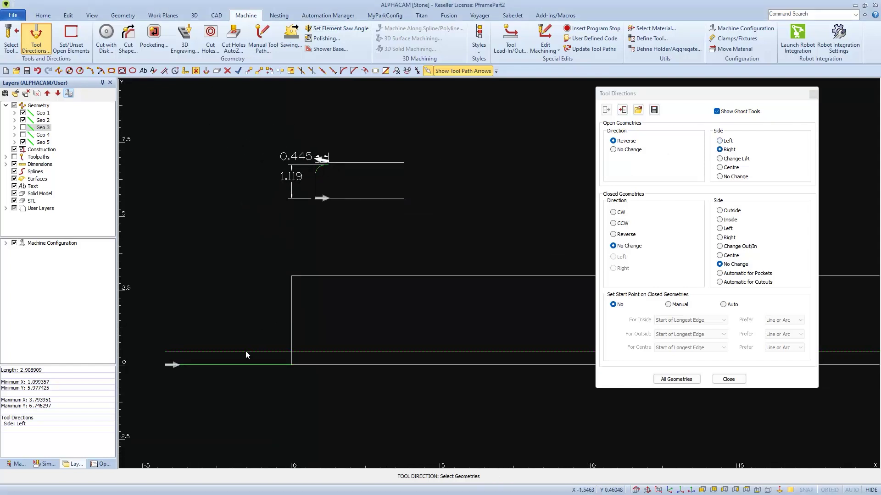
left_click(728, 379)
Create a profiled Cut Shape pass from the extended arc profile, referenced at its right end, along the 0.445 offset line
left_click(129, 36)
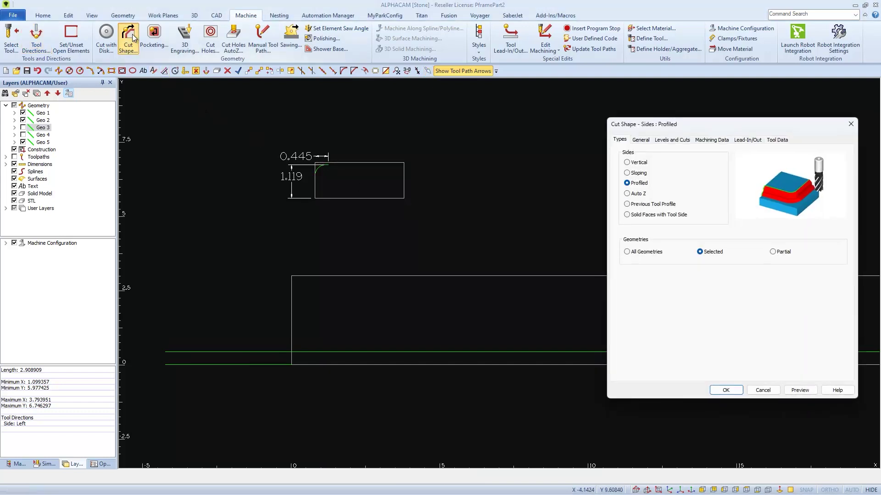
left_click(667, 142)
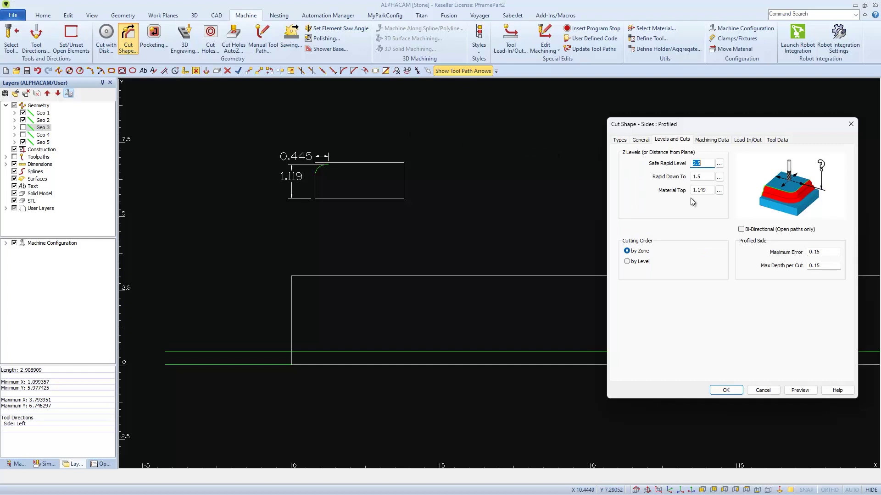
left_click(726, 389)
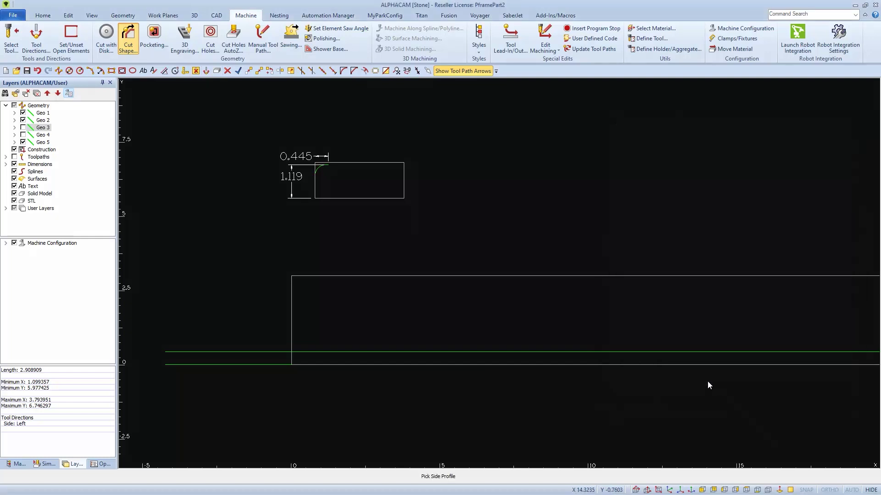
scroll(320, 172, "up", 5)
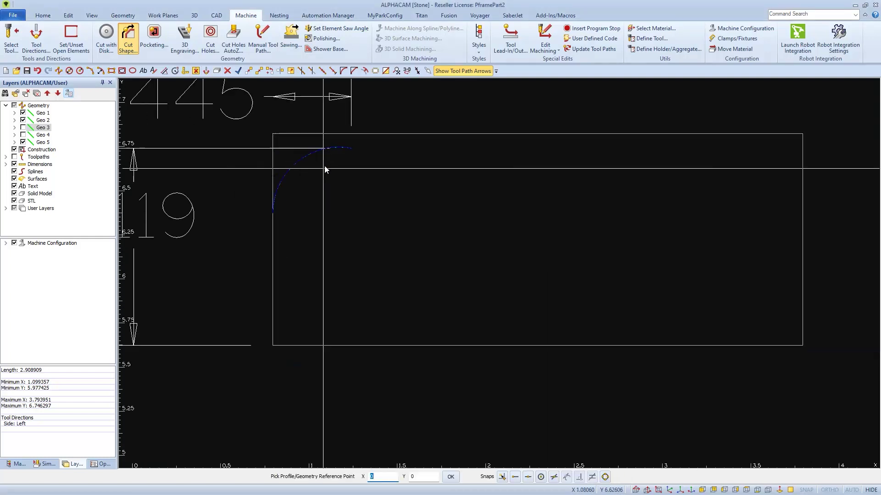
key("e")
left_click(363, 140)
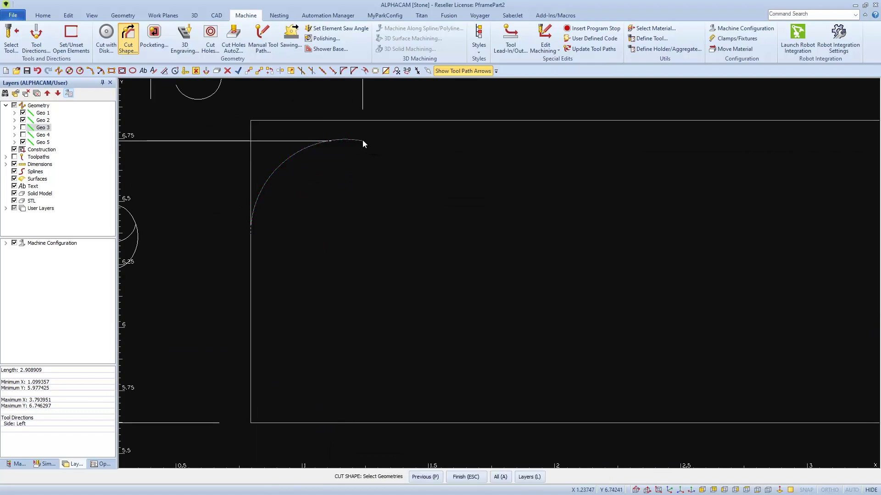
scroll(362, 139, "down", 5)
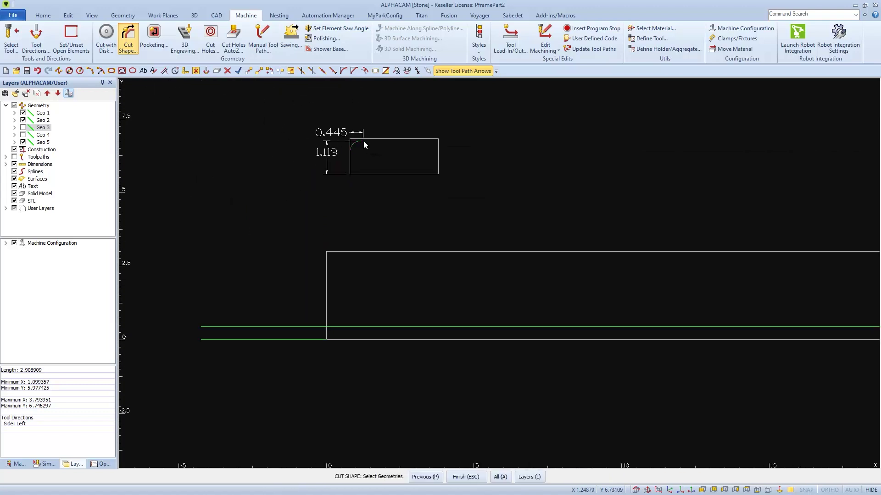
left_click(277, 326)
key("Escape")
Show the hidden long profile portion and guide line again, along with both finish pass toolpaths
left_click(23, 128)
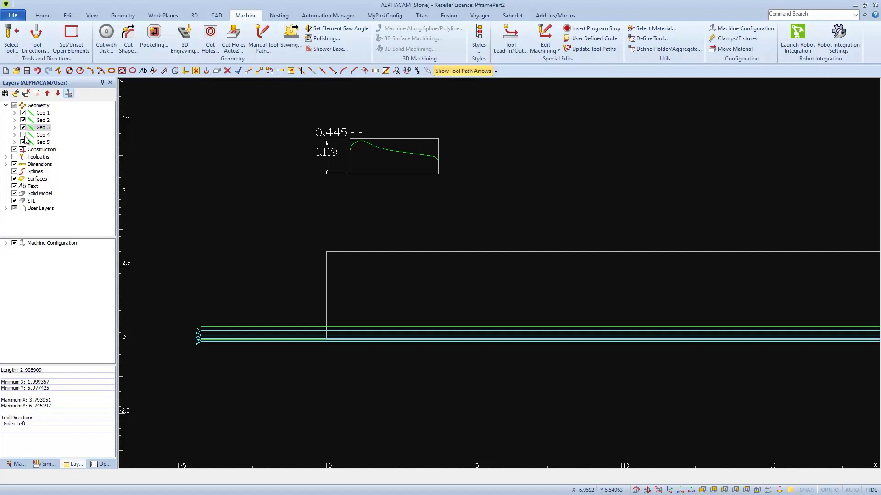
left_click(100, 465)
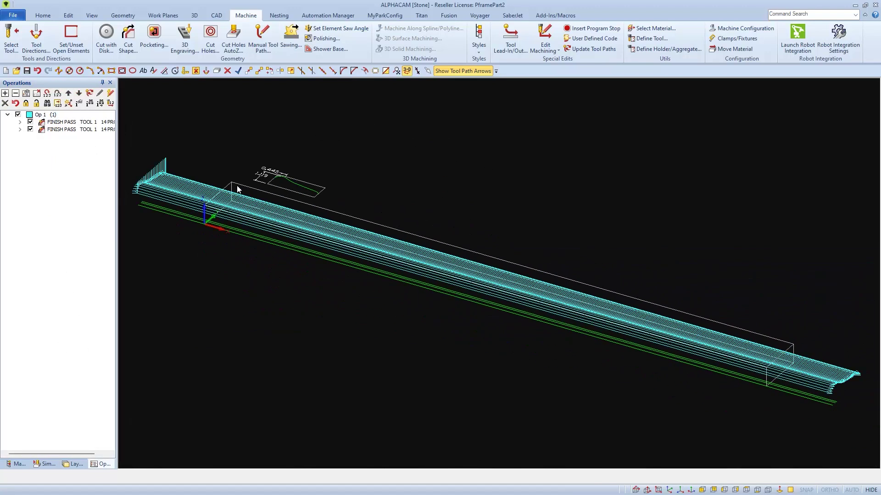
Run the solid simulation of both finish passes at maximum speed and examine the stepped profile at the stock's end
left_click(45, 464)
left_click(27, 95)
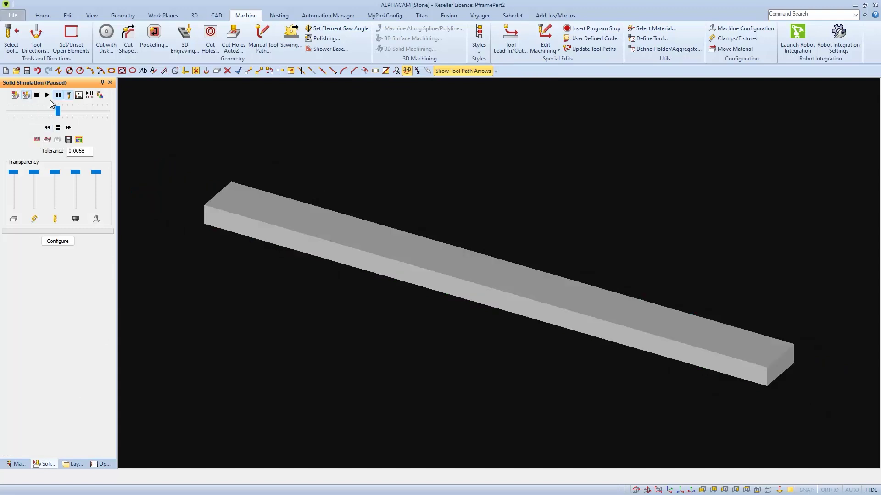
left_click_drag(57, 112, 101, 114)
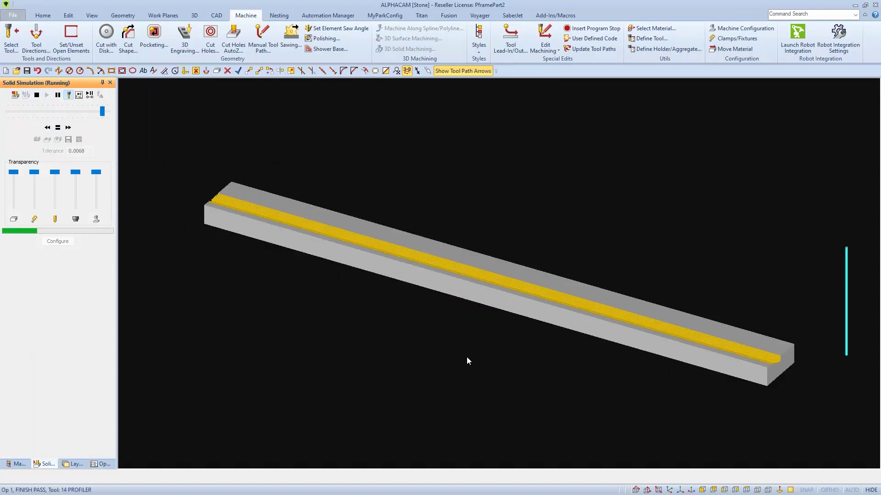
scroll(458, 342, "up", 5)
scroll(321, 360, "up", 2)
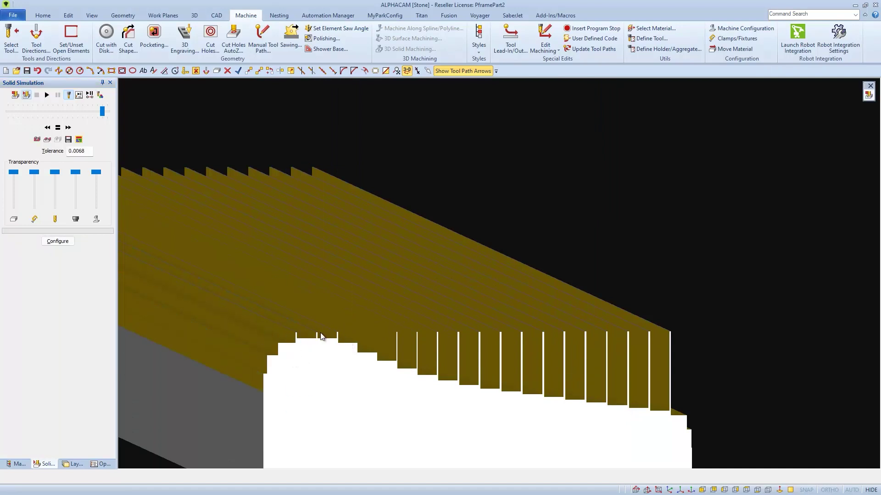
left_click(869, 95)
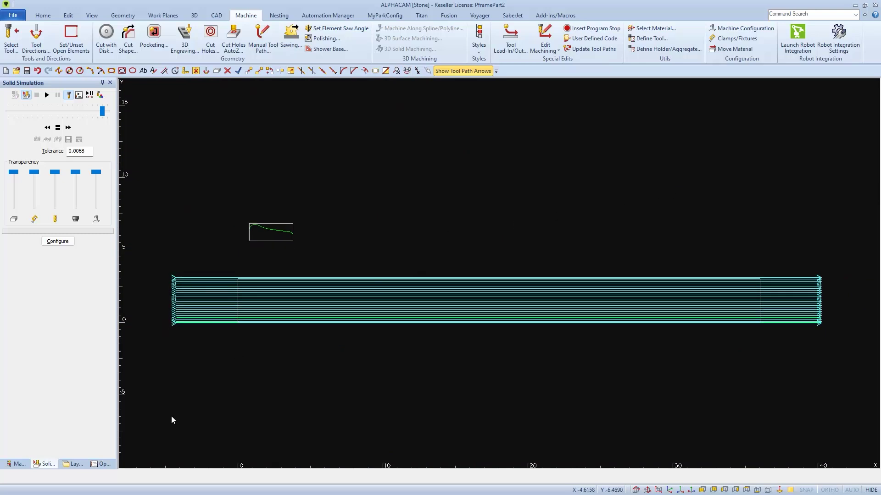
Hide both finish pass toolpaths of Op 1
left_click(100, 464)
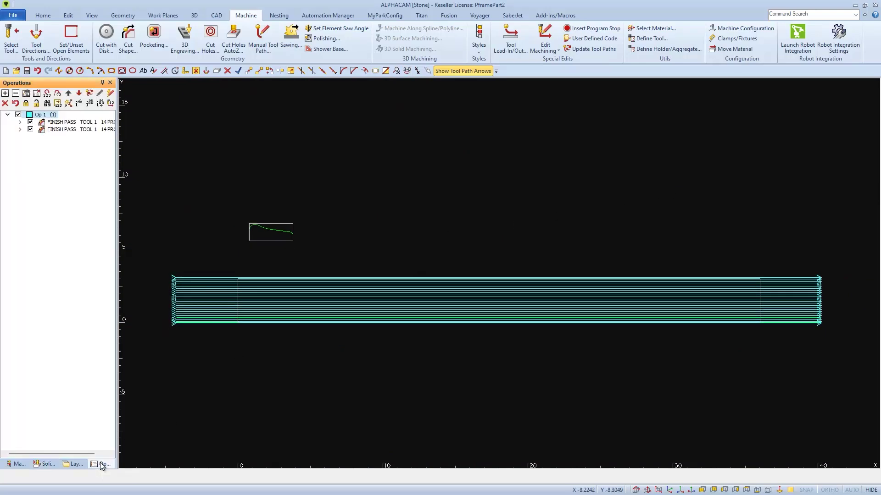
left_click(18, 115)
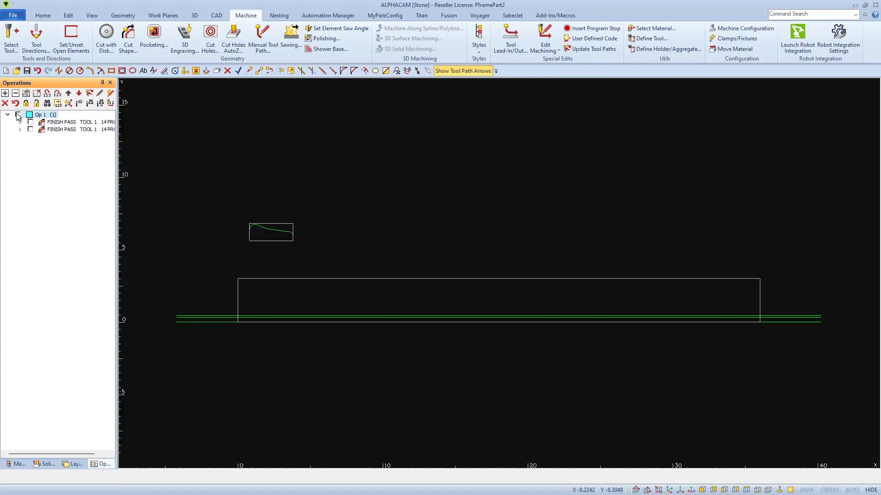
Open the Voyager tool list to review the available profiling tools, and close it again
left_click(479, 16)
left_click(52, 39)
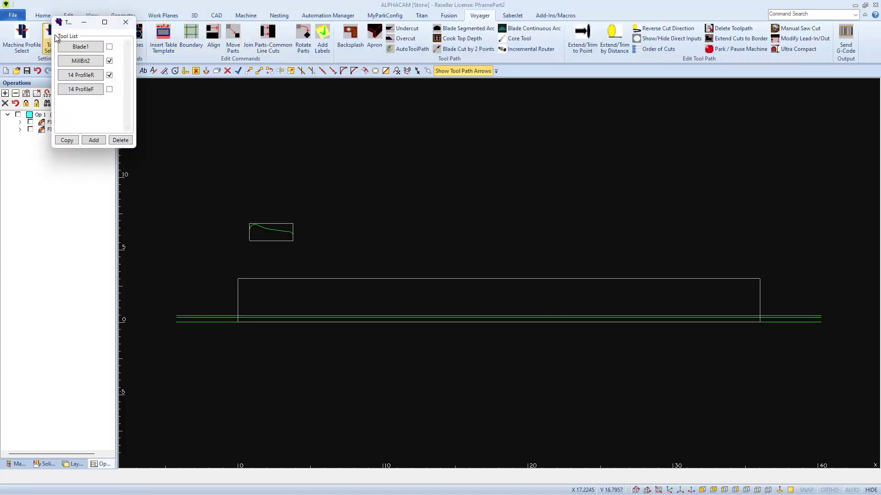
left_click(125, 22)
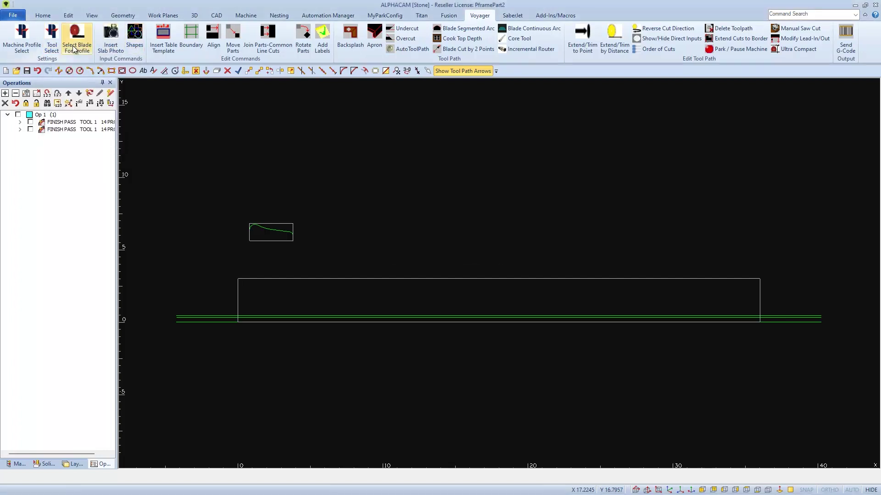
Set up a profiled Cut Shape with material top 1.119, maximum error 0.05 and max depth per cut 0.05
left_click(246, 16)
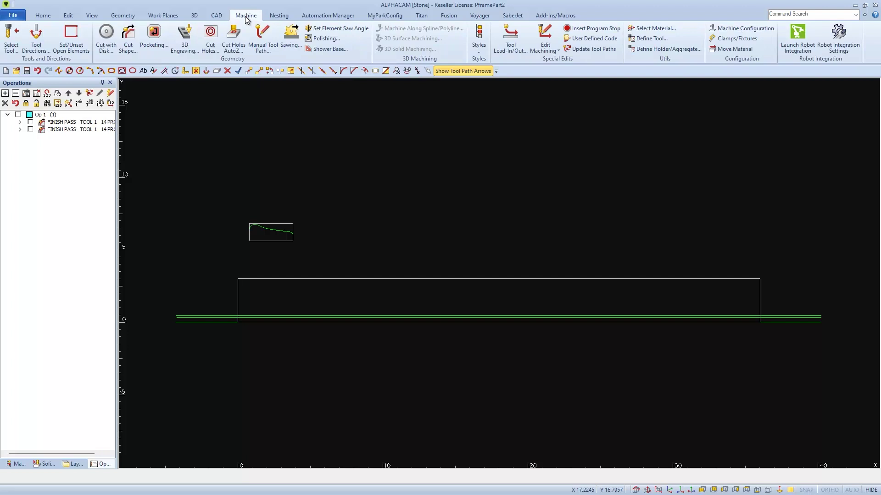
left_click(129, 40)
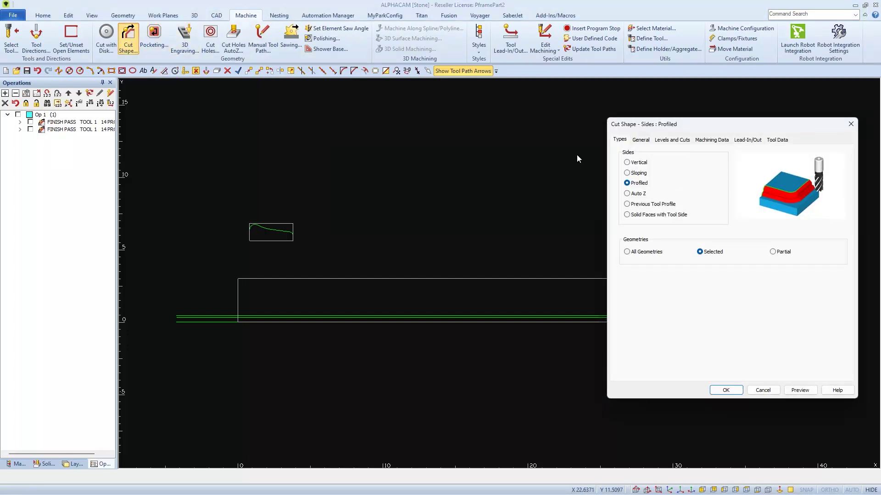
left_click(670, 142)
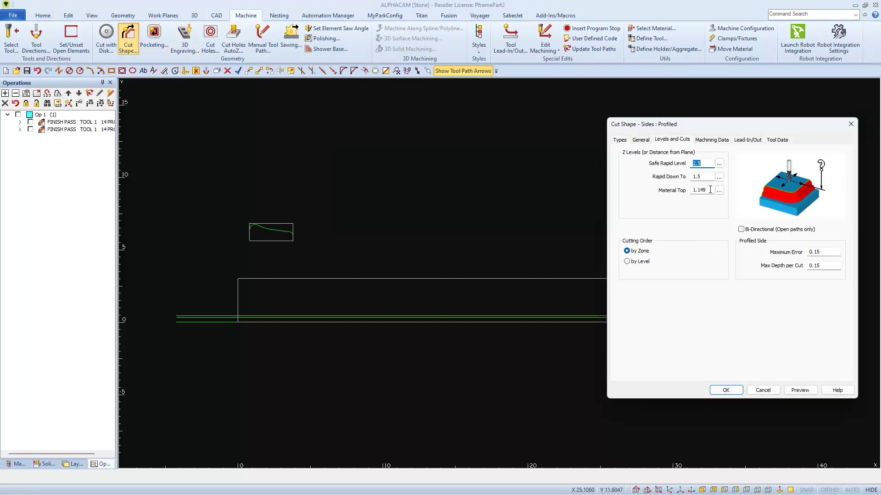
left_click_drag(710, 190, 693, 189)
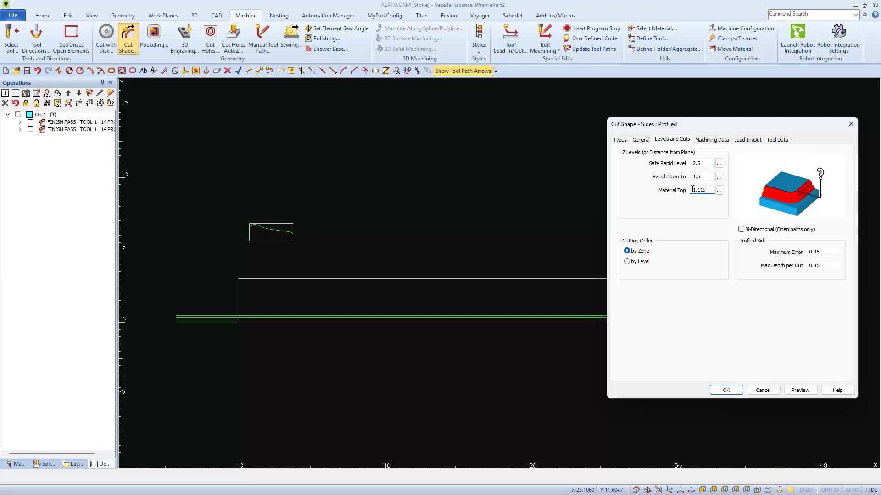
left_click_drag(824, 252, 808, 255)
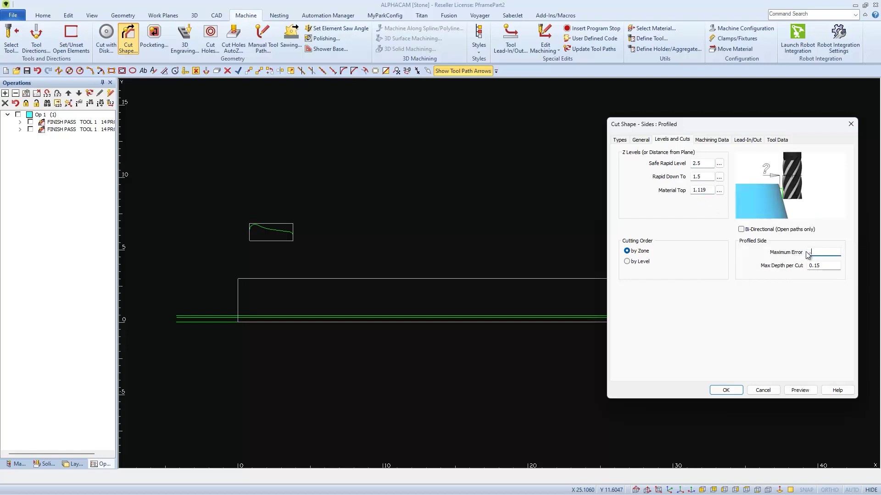
type(".05")
key("Tab")
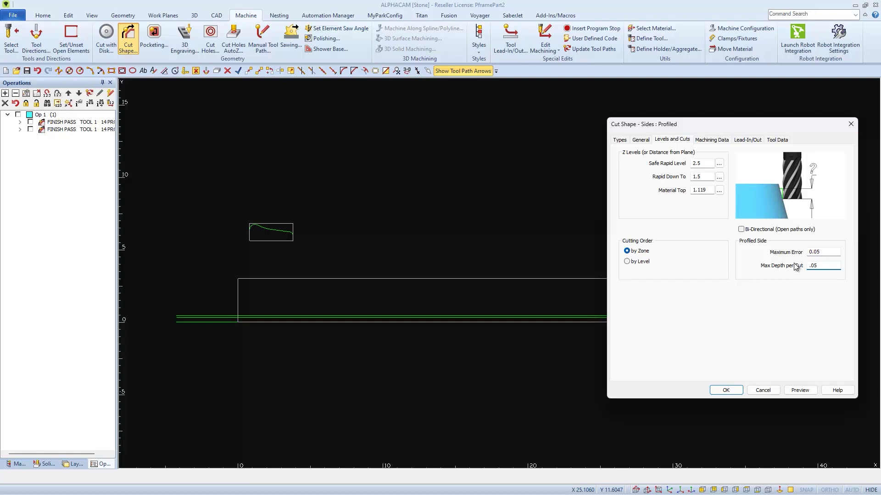
left_click(726, 391)
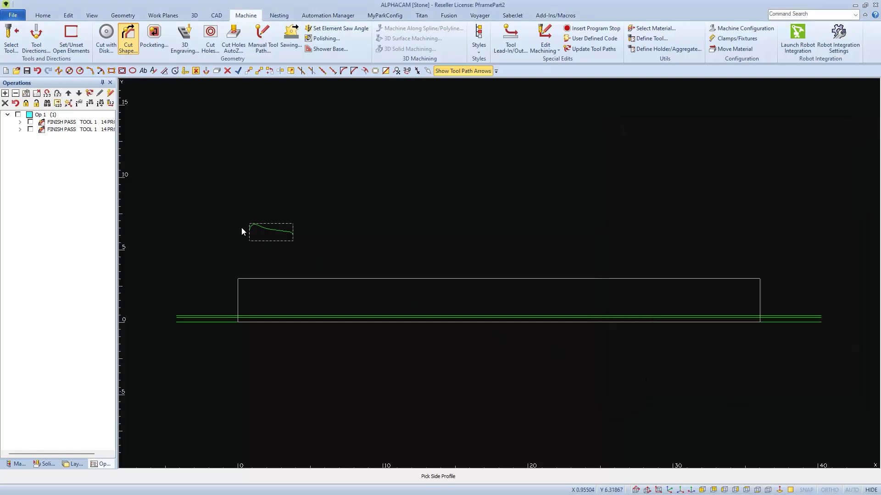
Cut the long profile portion, referenced at its upper-left end, along the lower of the two offset guide lines
scroll(234, 229, "up", 5)
scroll(434, 236, "up", 3)
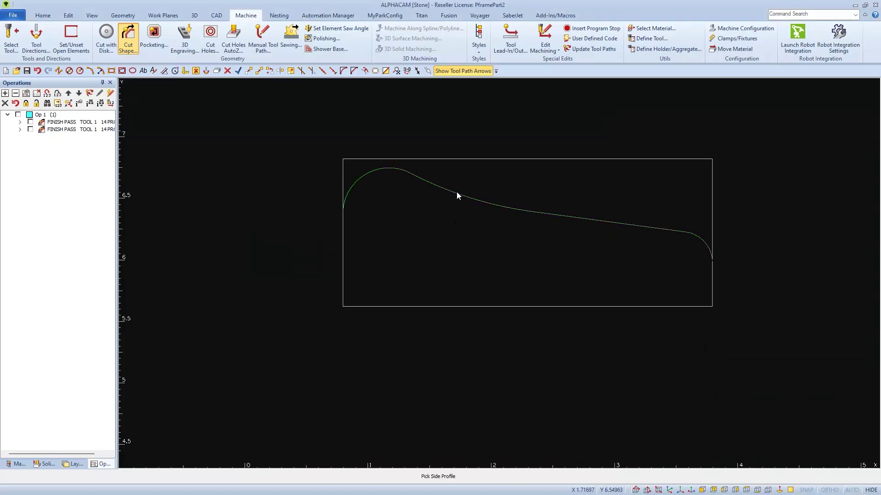
left_click(456, 192)
left_click(457, 195)
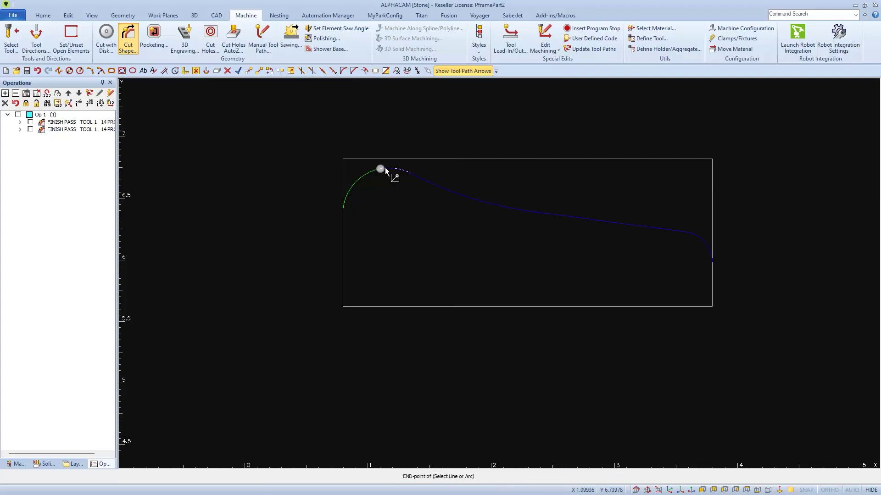
left_click(384, 168)
scroll(385, 169, "down", 8)
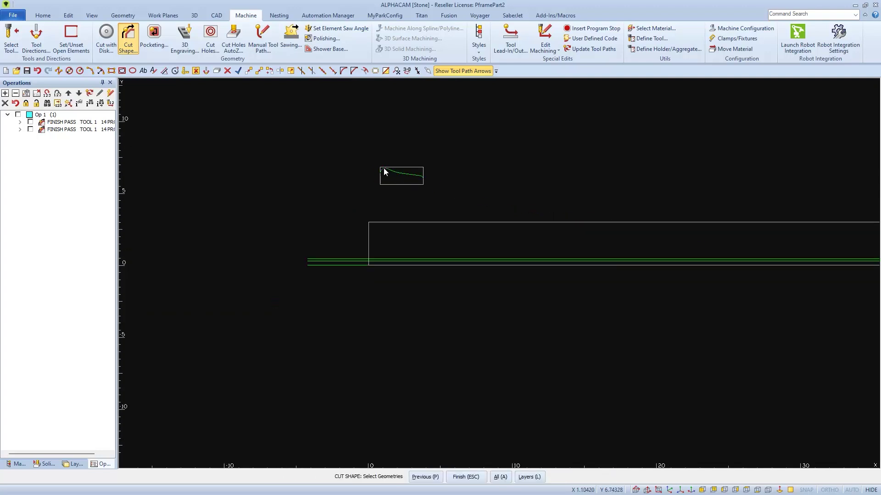
left_click(326, 260)
key("Escape")
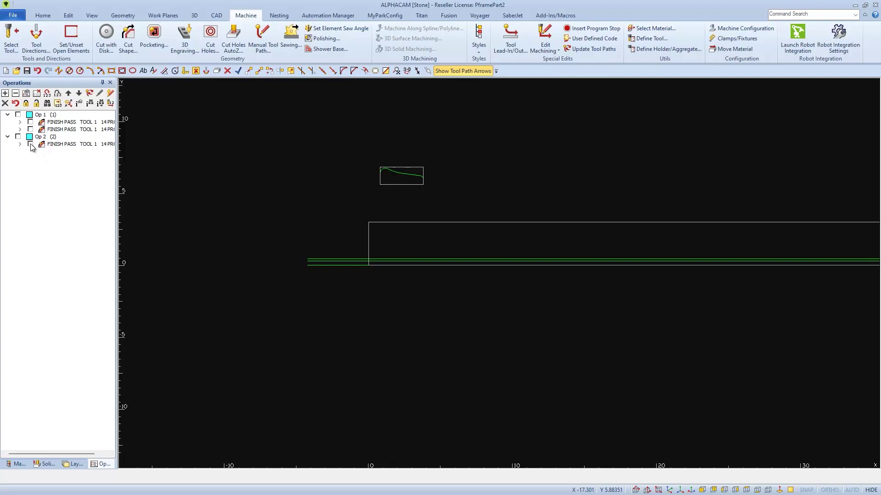
Cut the extended arc portion with the same finer Cut Shape settings, along the upper, 0.445 offset guide line
left_click(134, 39)
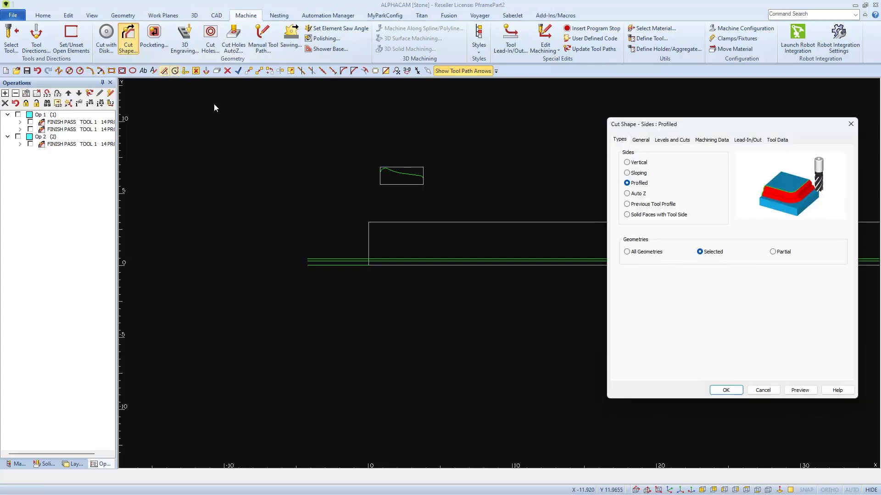
left_click(724, 390)
scroll(398, 158, "up", 5)
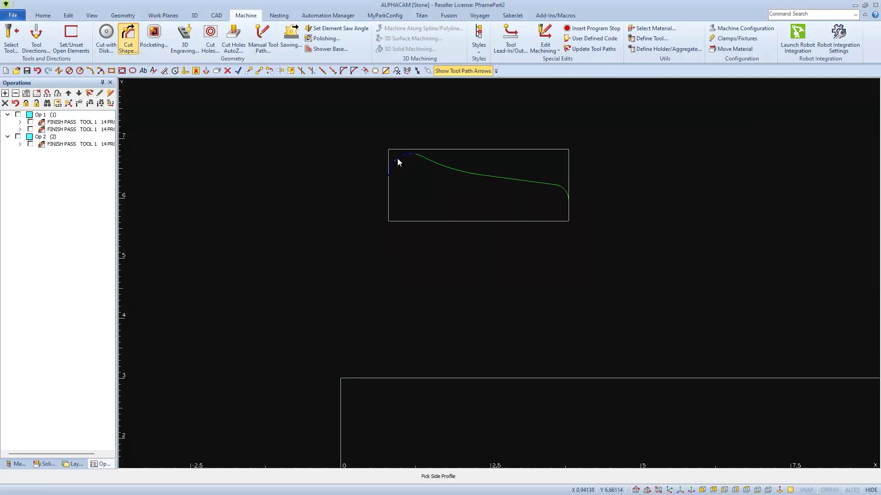
left_click(403, 150)
scroll(408, 169, "down", 2)
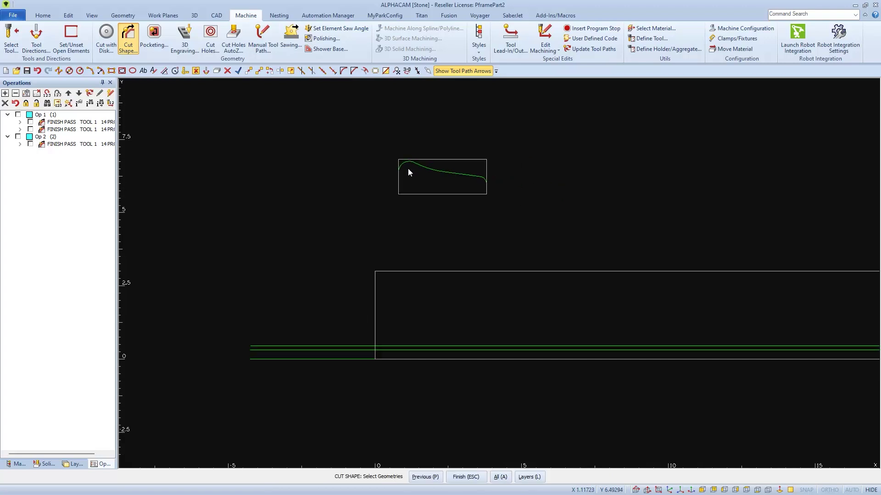
left_click(342, 346)
key("Escape")
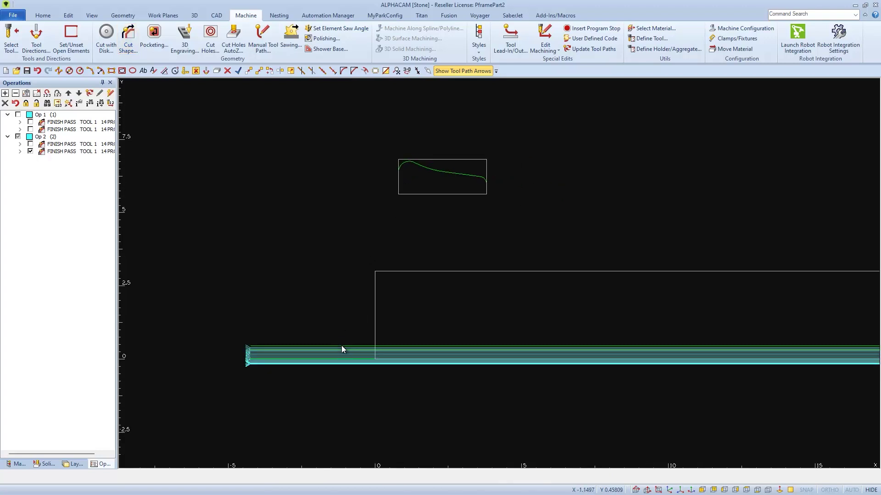
Turn on every finish-pass operation in Op 1 and Op 2 and display them in an isometric view
left_click(30, 144)
left_click(407, 71)
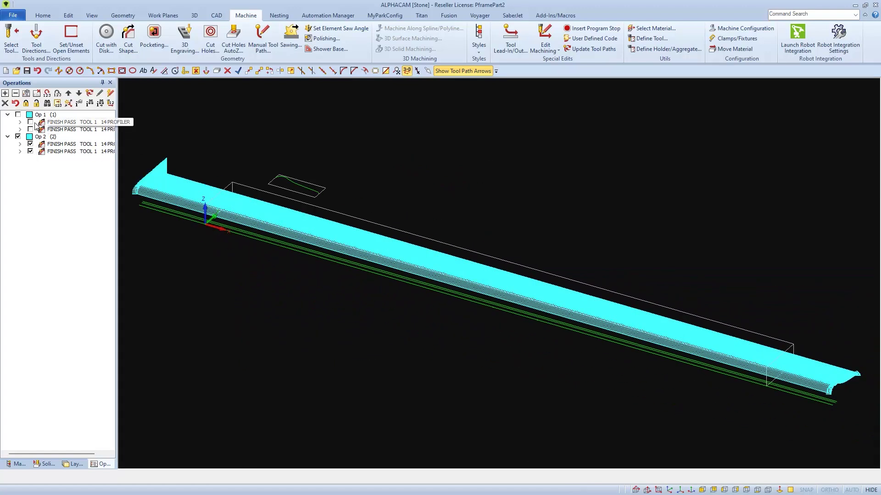
left_click(18, 114)
Run the solid simulation of all passes, examine the simulated moulding profile up close, and exit the simulation
left_click(45, 464)
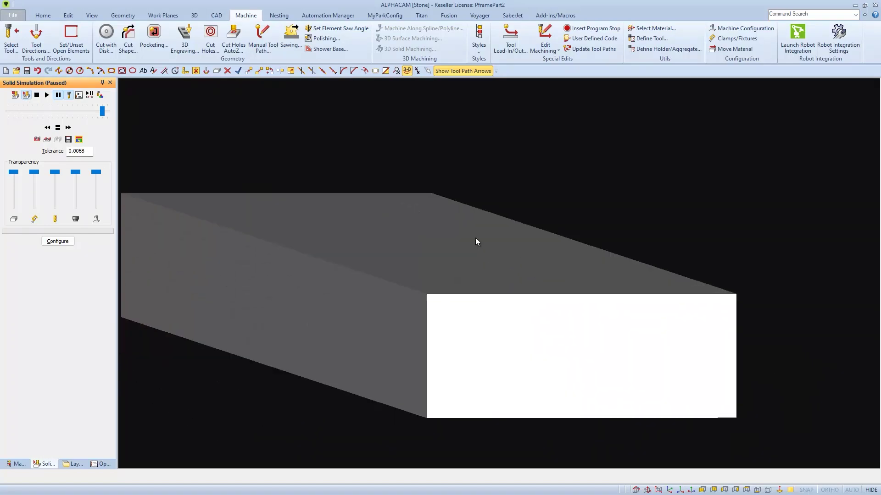
left_click(47, 95)
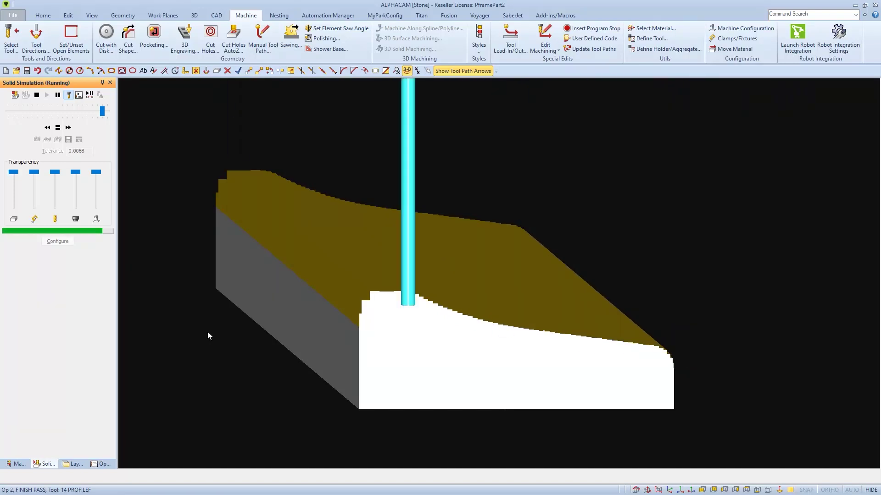
scroll(387, 383, "up", 5)
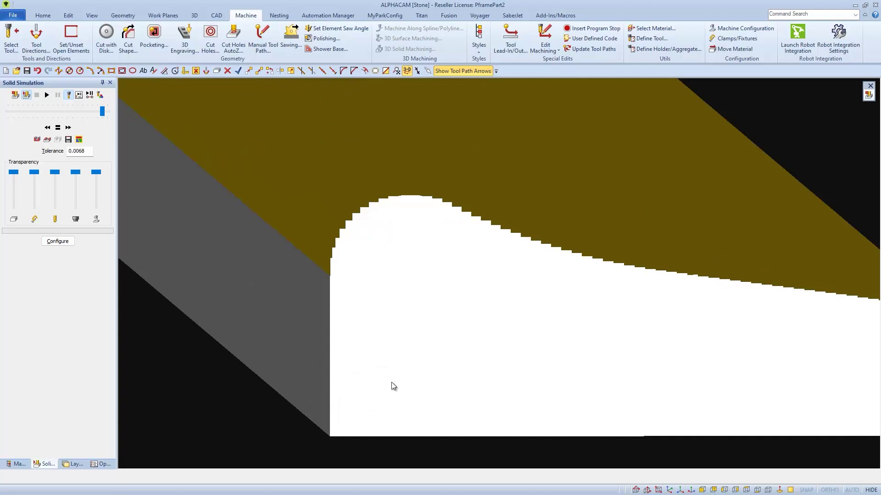
left_click(868, 95)
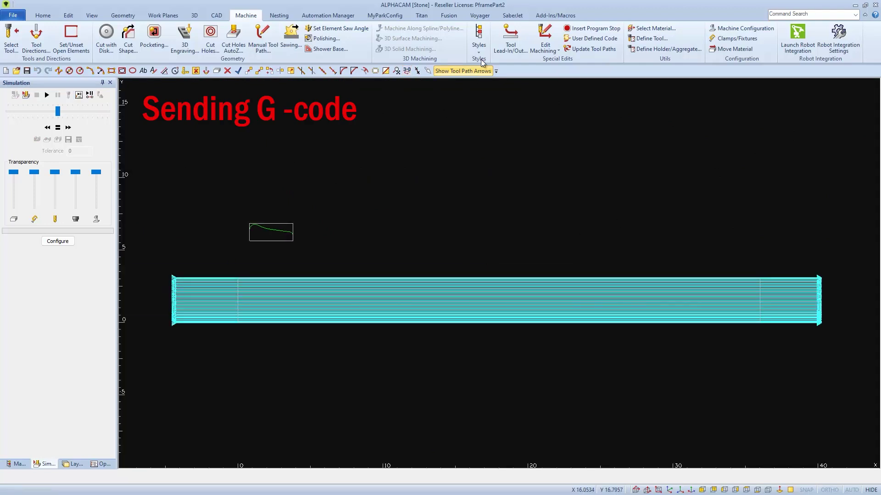
Try to send the G-code for the complete set of toolpaths with the Voyager output
left_click(479, 15)
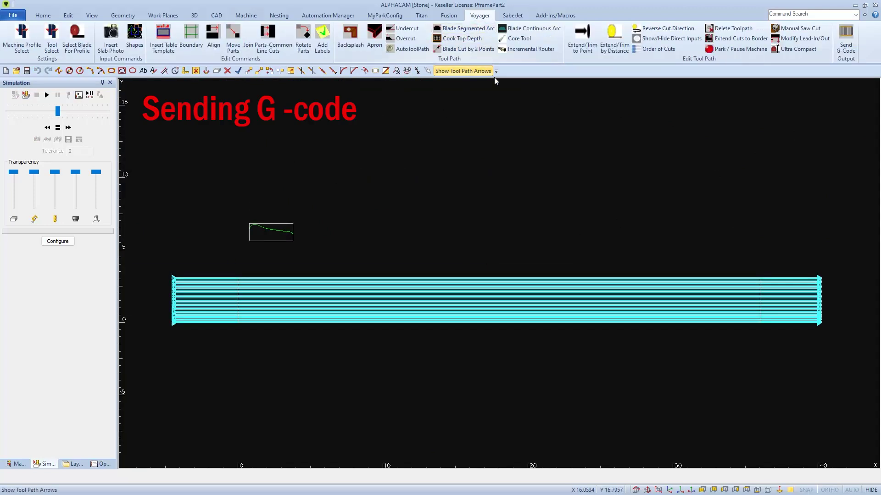
left_click(847, 37)
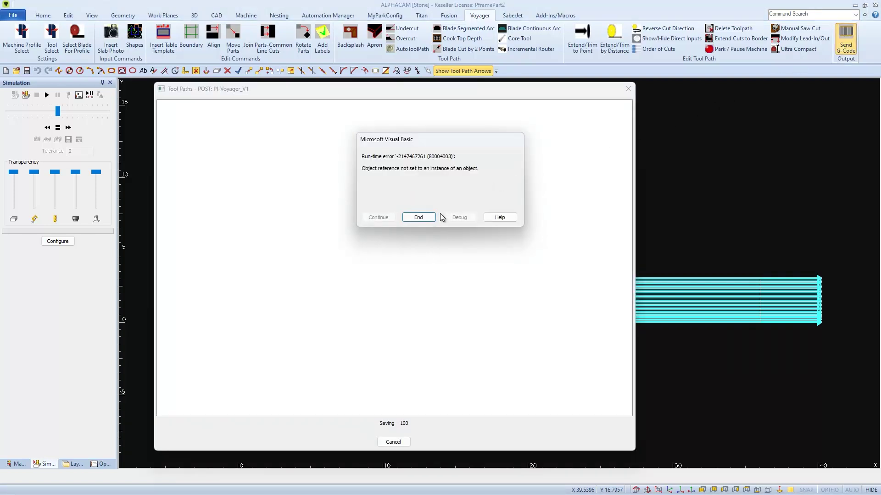
left_click(419, 217)
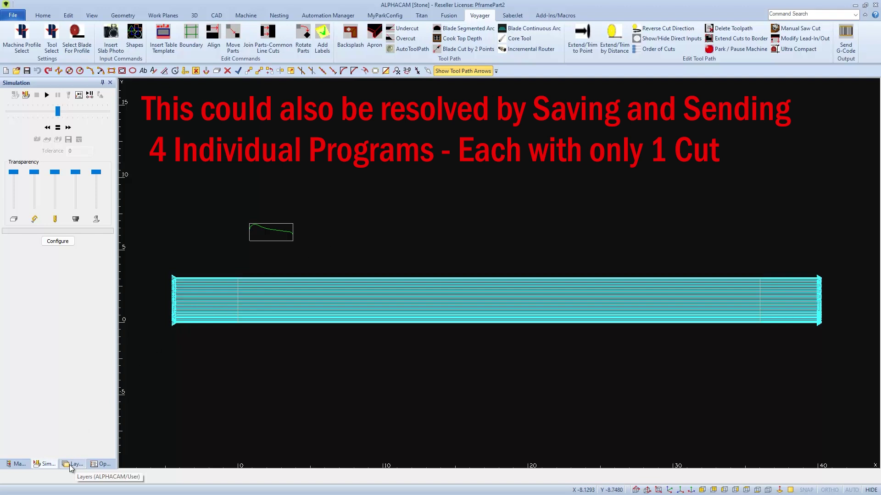
List the toolpath groups in the layers and hide Groups 2, 3 and 4 to isolate Group 1
left_click(72, 464)
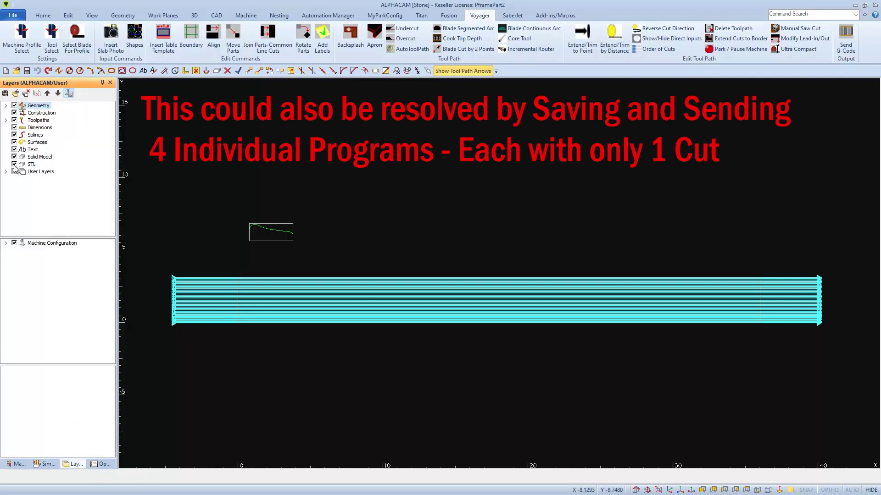
left_click(6, 121)
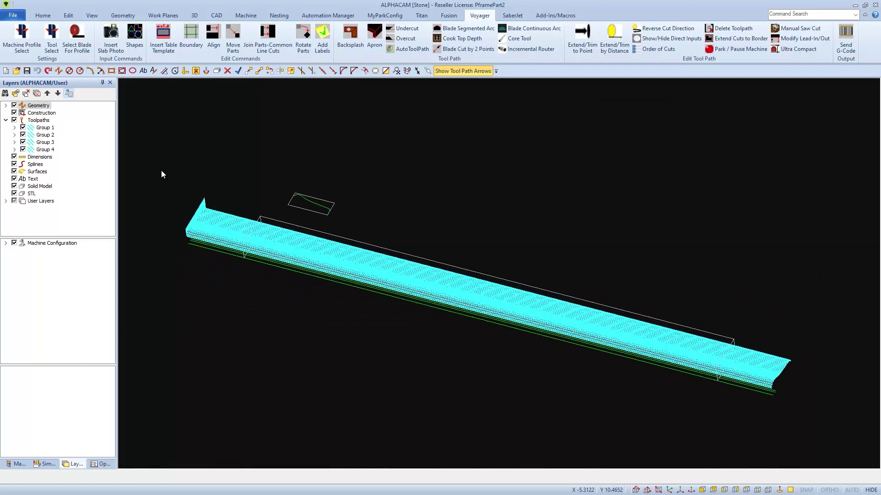
scroll(161, 174, "up", 5)
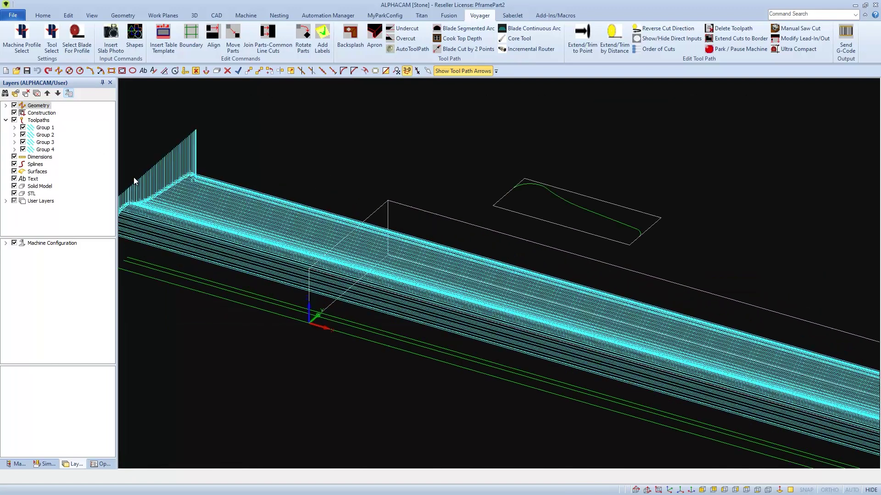
middle_click_drag(144, 167, 351, 265)
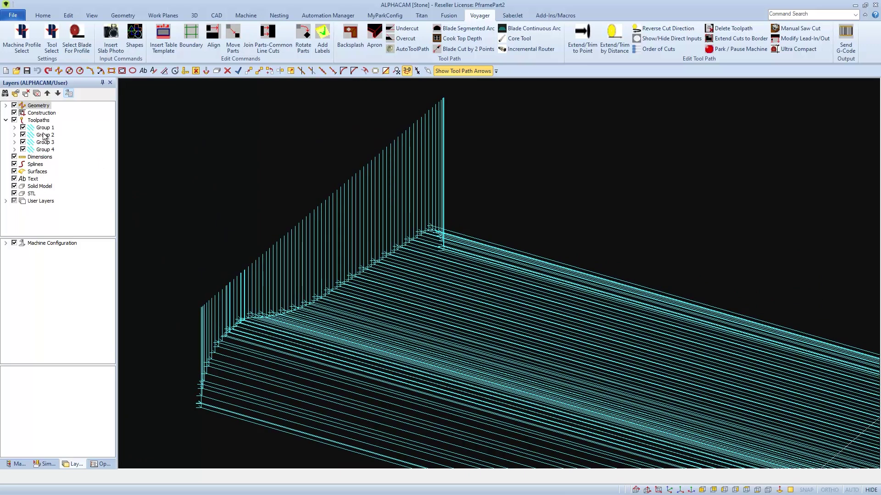
left_click(23, 135)
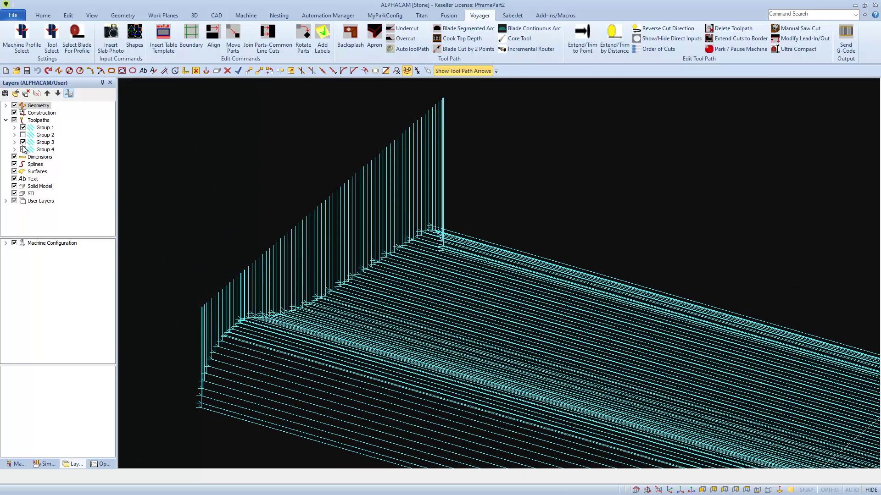
left_click(23, 143)
left_click(23, 149)
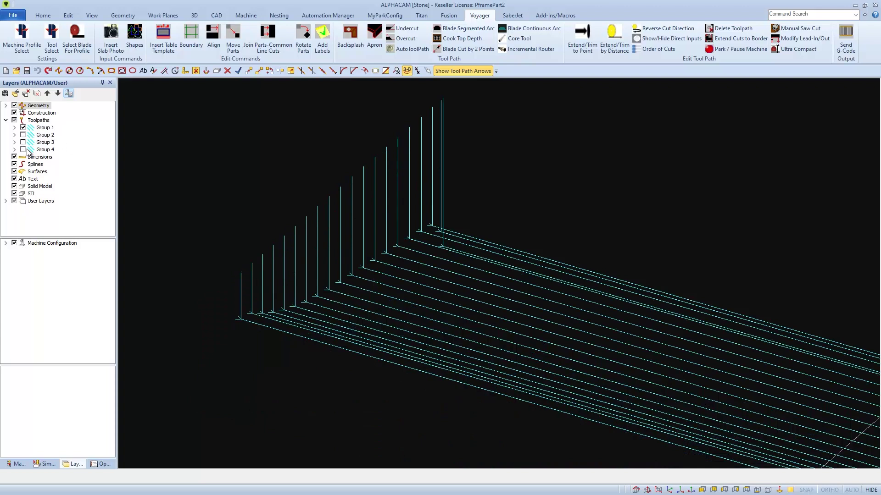
Switch Toolpaths 1 to 4 of Group 1 off and on individually to check which line each one represents
left_click(14, 128)
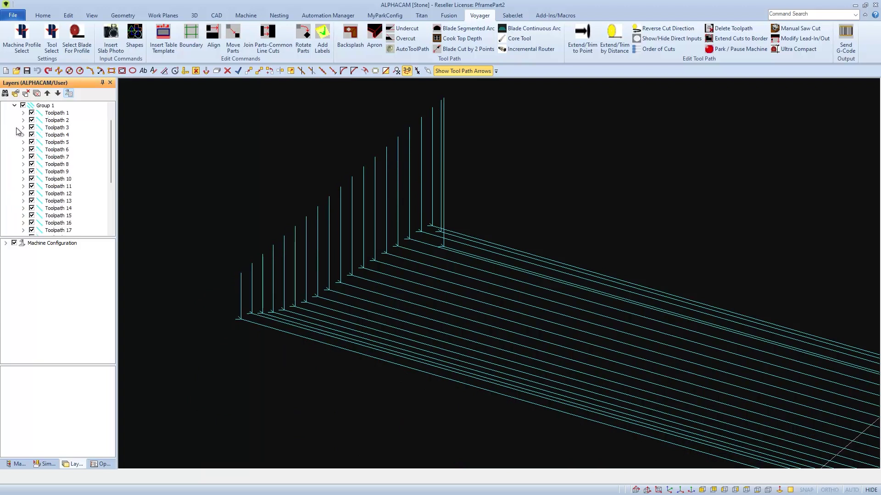
left_click(31, 113)
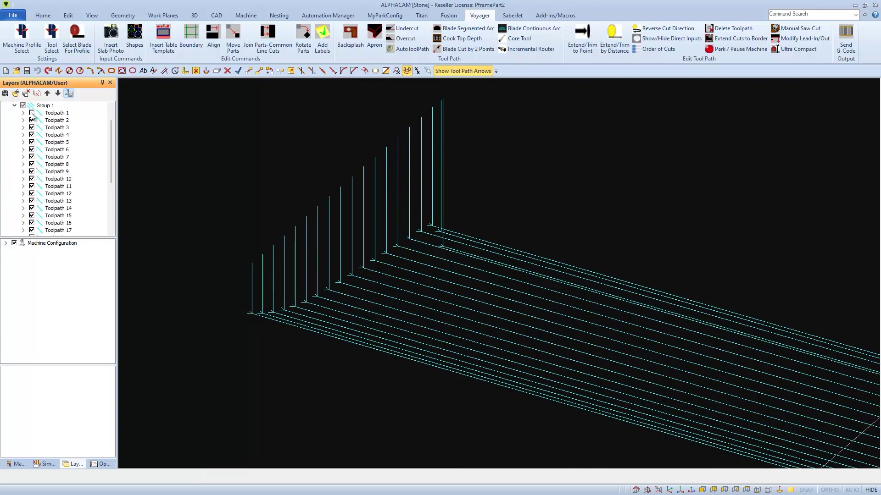
left_click(31, 113)
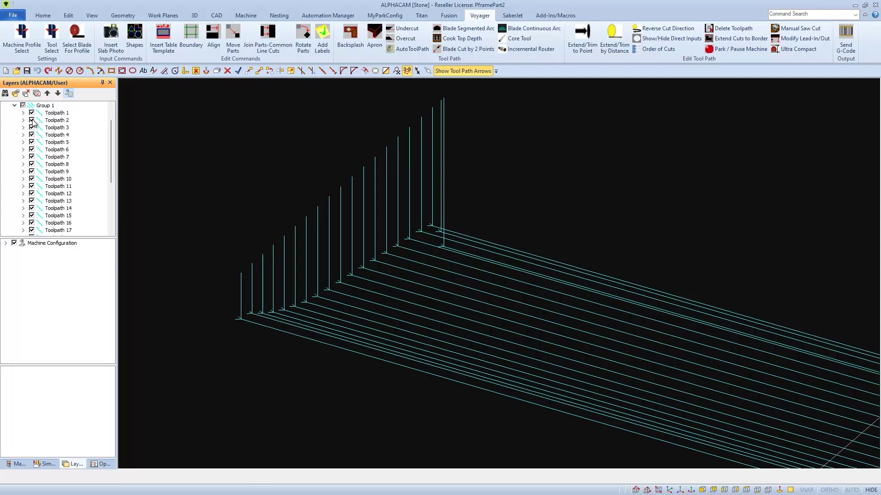
left_click(32, 120)
left_click(32, 120)
left_click(31, 127)
left_click(32, 127)
left_click(31, 135)
left_click(32, 134)
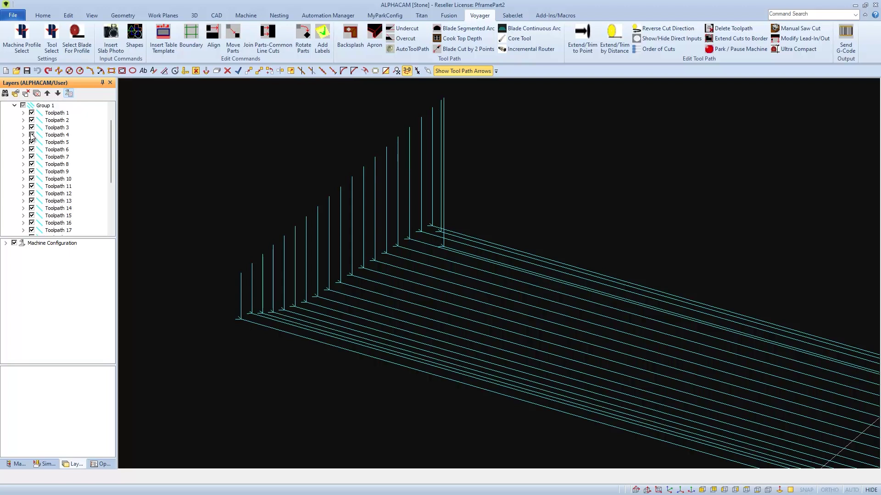
left_click(14, 106)
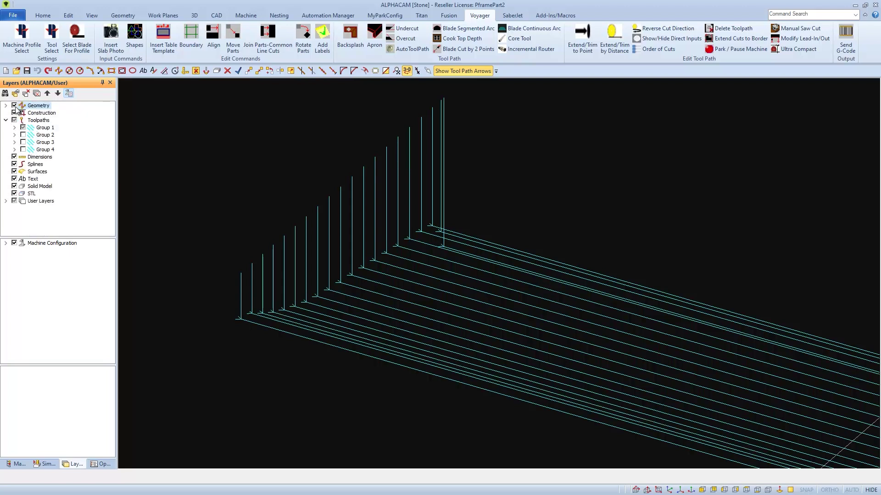
Display Group 2 instead of Group 1, check its toolpaths one by one, and leave only Toolpath 21 switched off
left_click(23, 128)
left_click(23, 135)
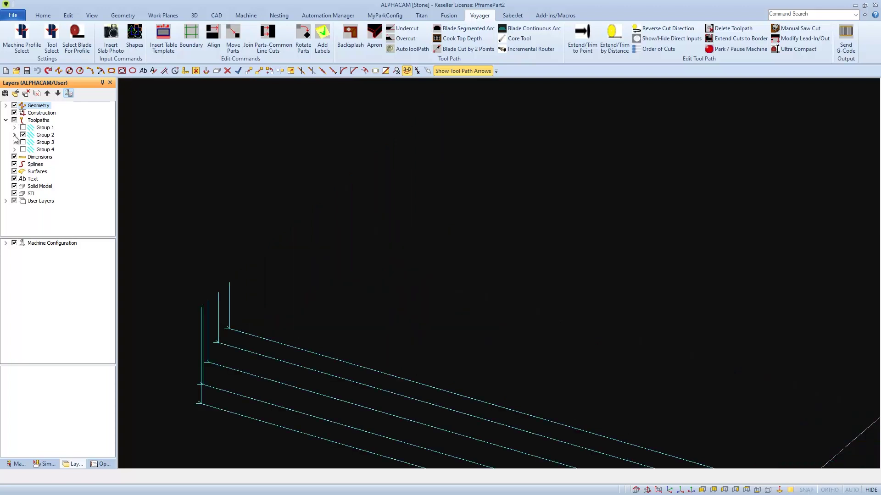
left_click(14, 135)
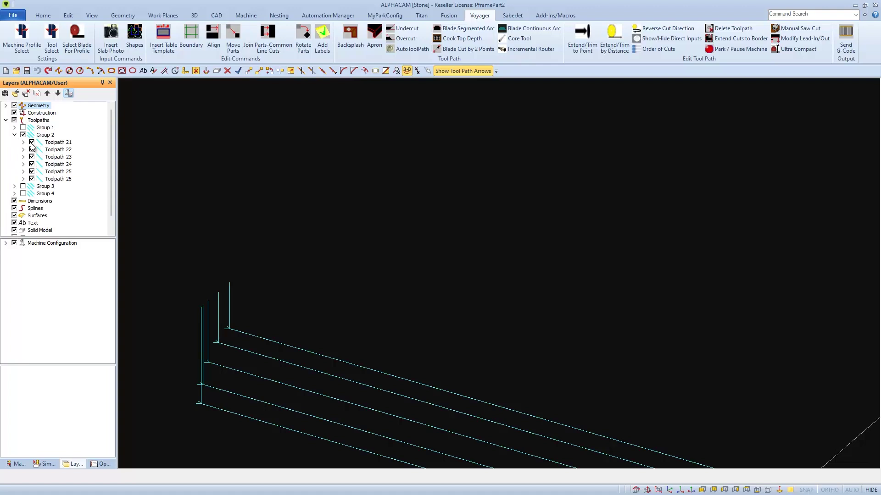
left_click(31, 150)
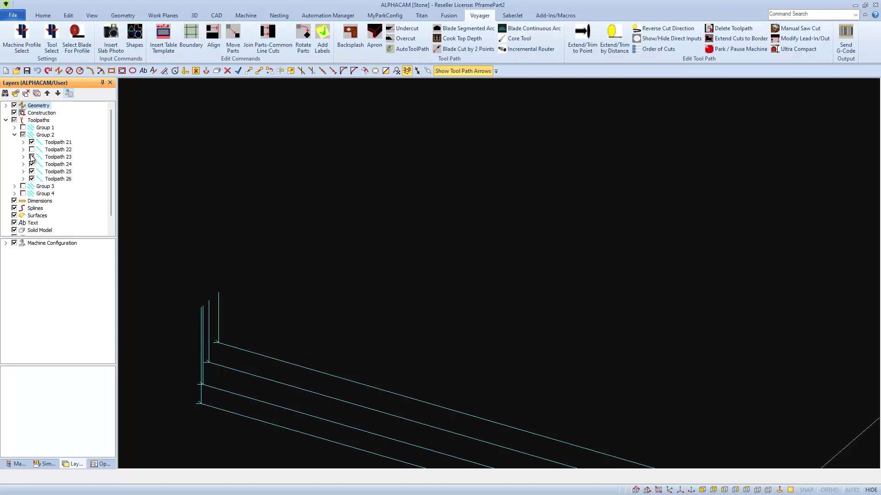
left_click(32, 156)
left_click(31, 165)
left_click(32, 172)
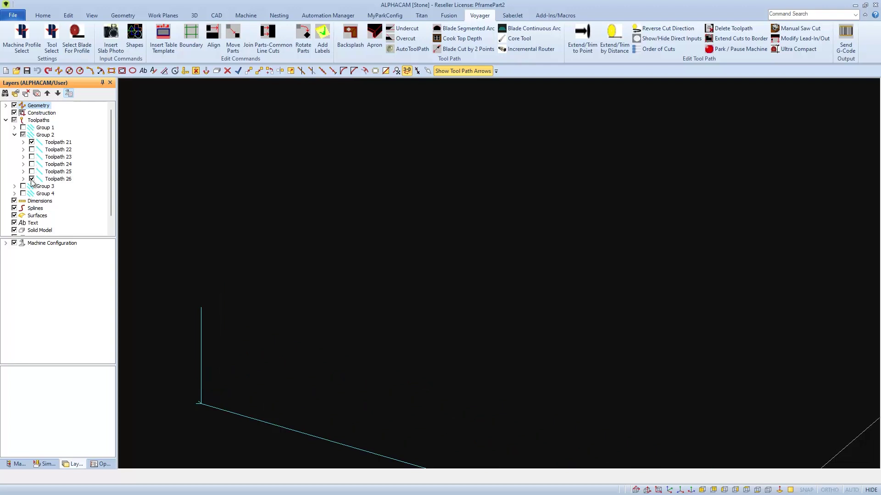
left_click(31, 180)
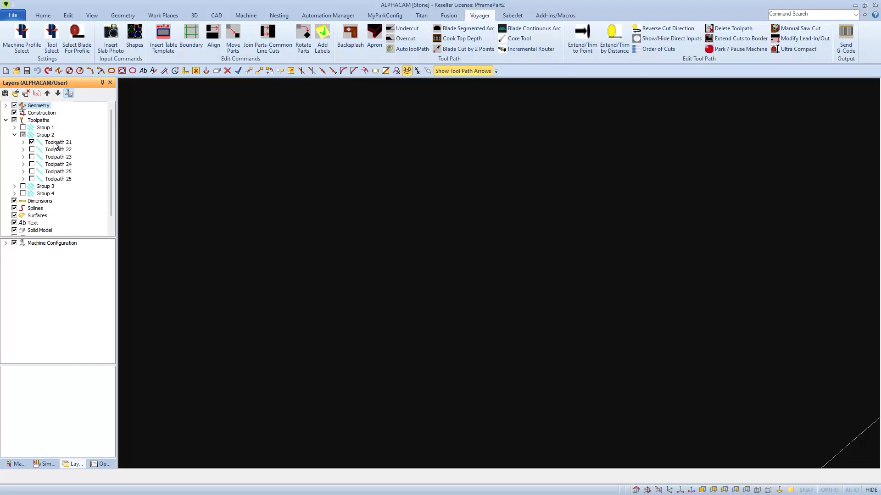
left_click(23, 134)
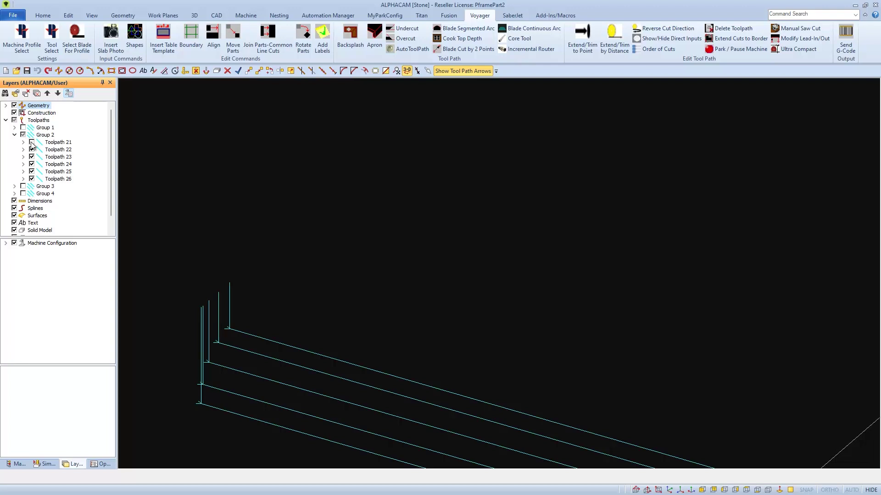
Turn on Group 3 and switch off only its first toolpath, Toolpath 27
left_click(23, 186)
left_click(14, 187)
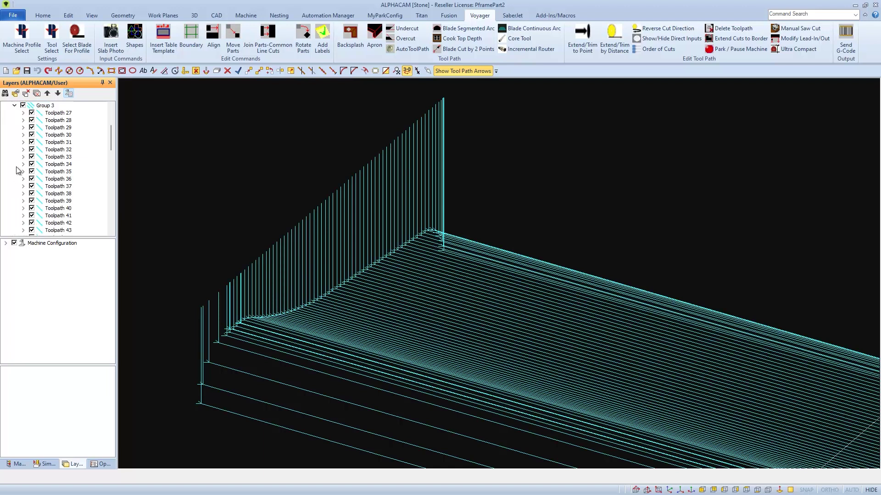
left_click(32, 120)
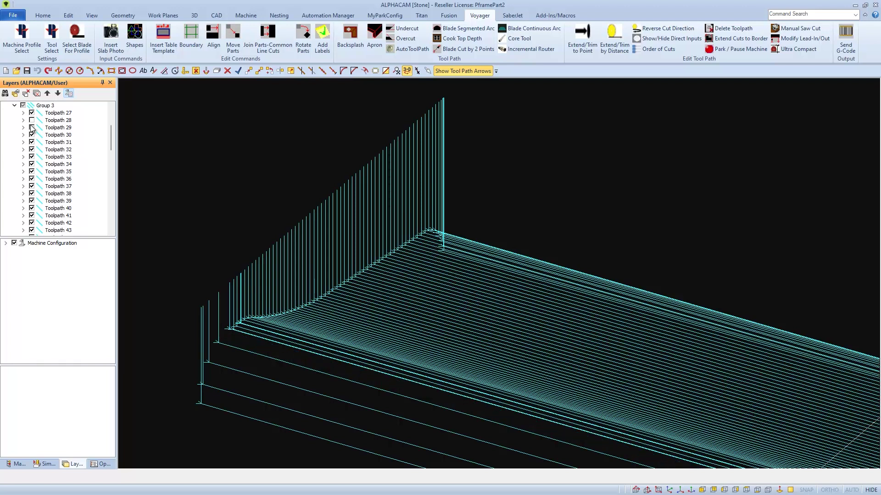
left_click(32, 120)
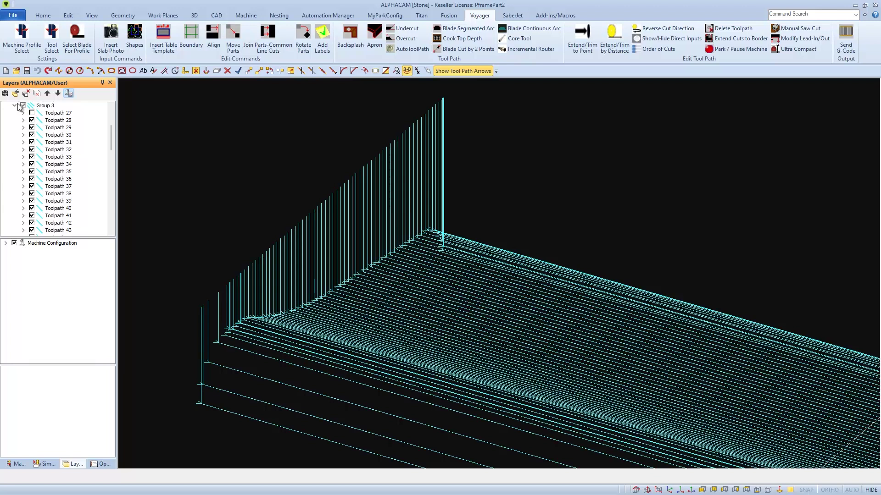
left_click(14, 105)
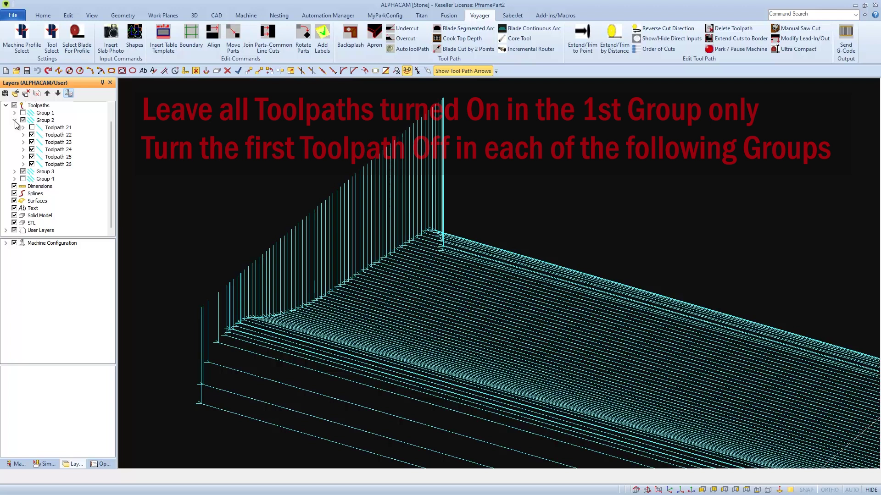
Turn on Group 4 and switch off only its first toolpath, Toolpath 91
left_click(15, 120)
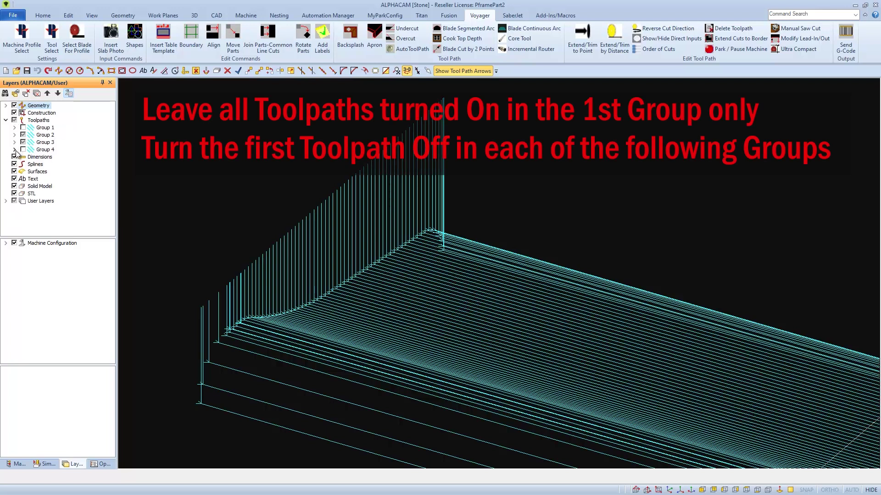
left_click(14, 150)
left_click(23, 105)
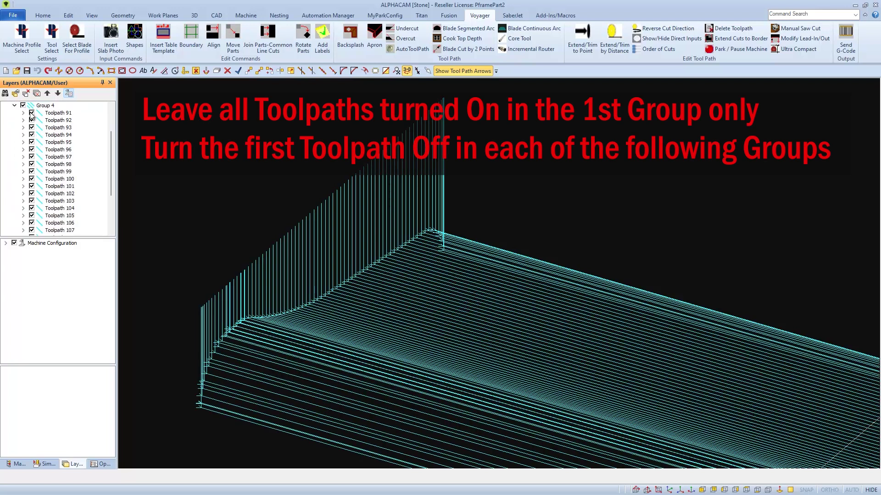
left_click(14, 105)
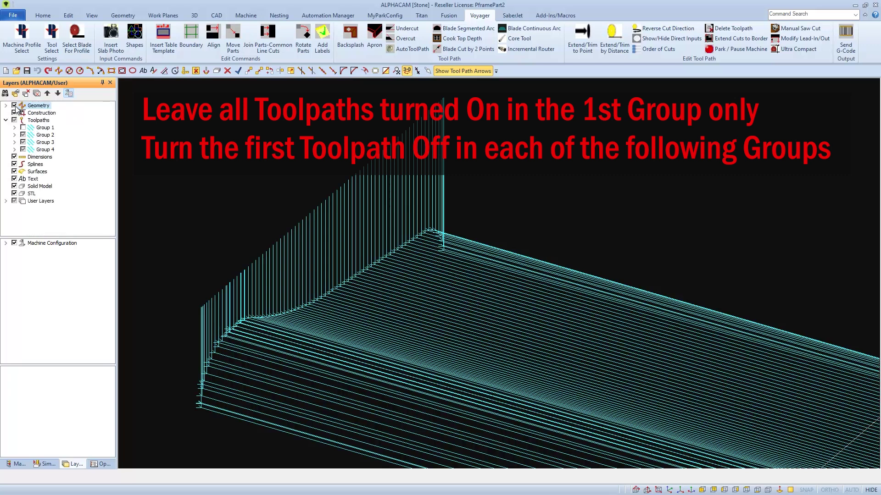
Turn Group 1 back on with all its toolpaths and check its toolpath list
left_click(23, 128)
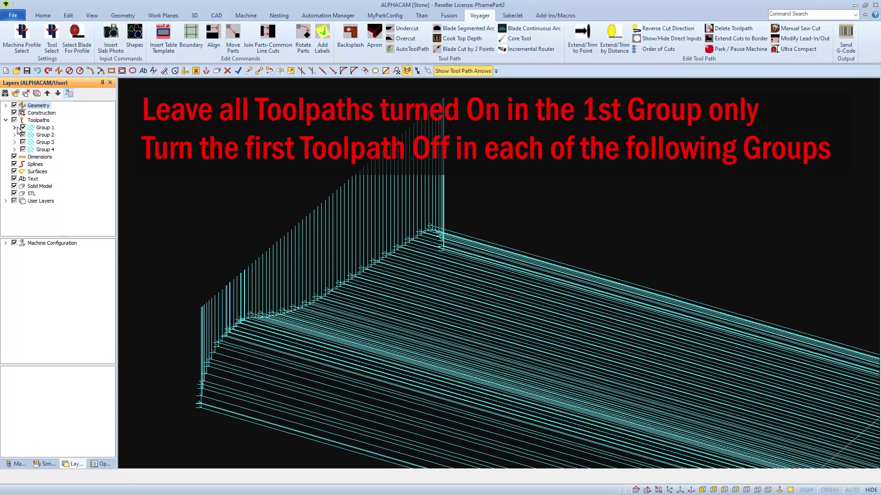
left_click(14, 128)
left_click(14, 106)
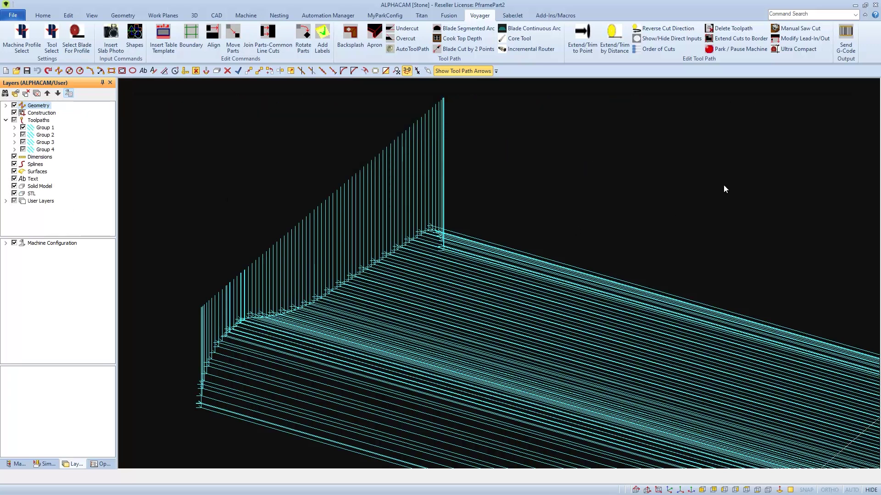
Send the G-code to C:\ParkIndustries\gcode with the job notes "Profiled P frame"
left_click(847, 41)
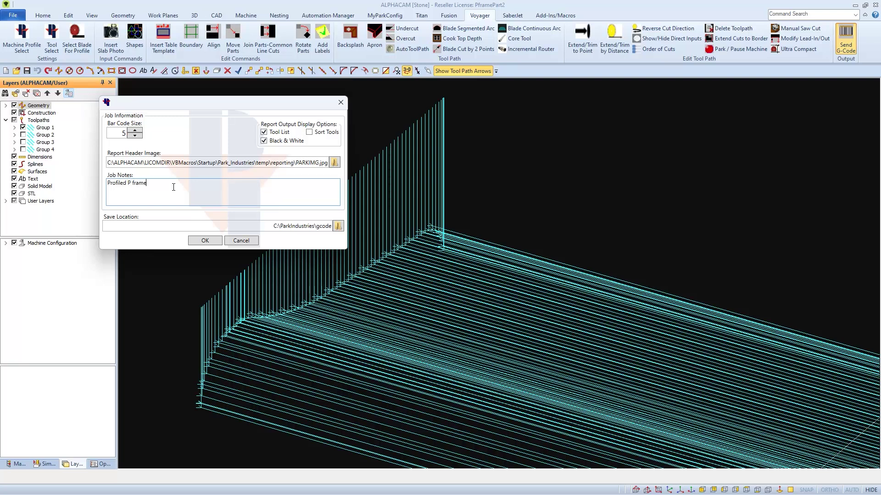
left_click(204, 241)
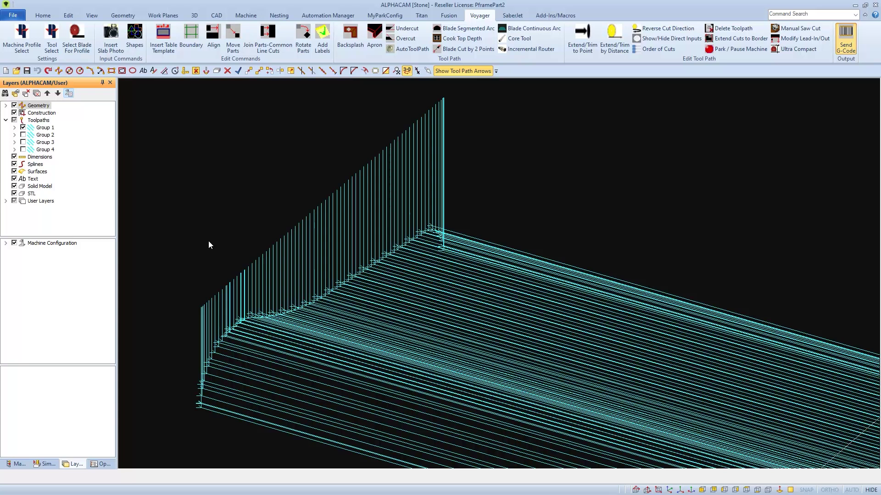